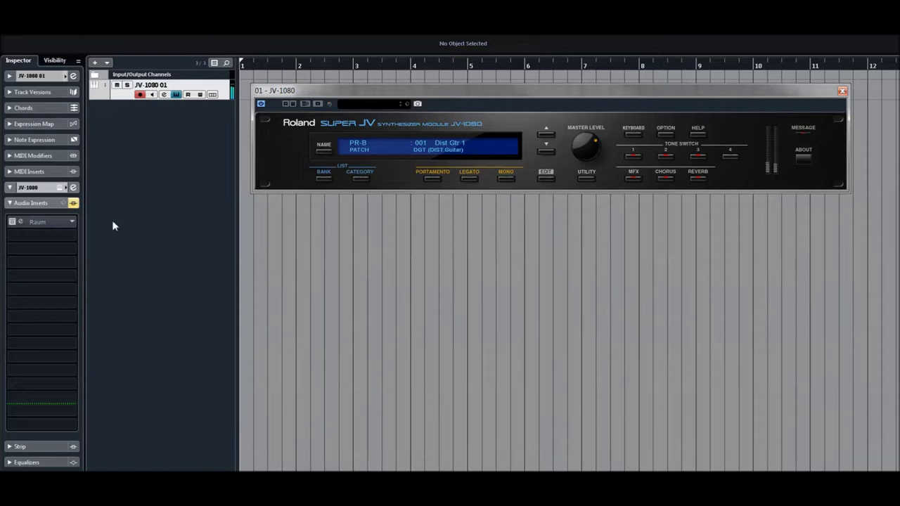
- Activate the Raum insert effect and advance the JV-1080 synth to patch PR-B 004 Phripphuzz
click(45, 222)
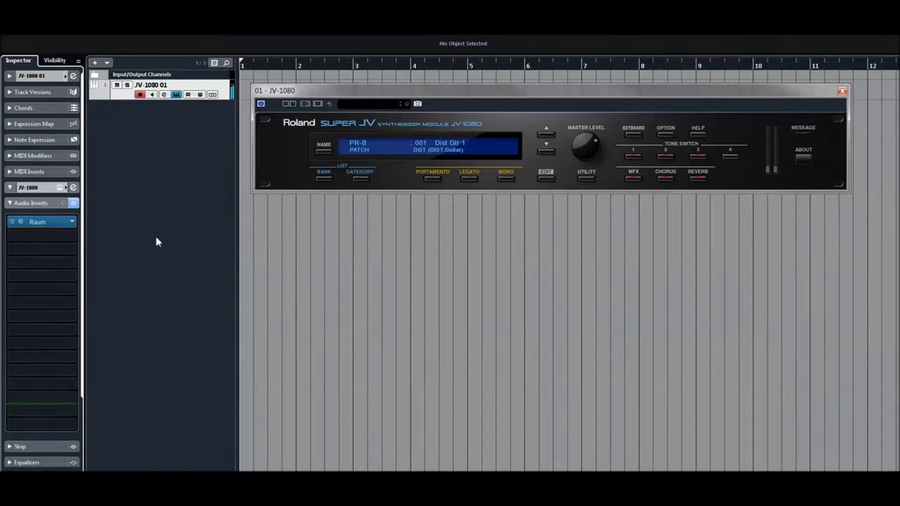
click(545, 152)
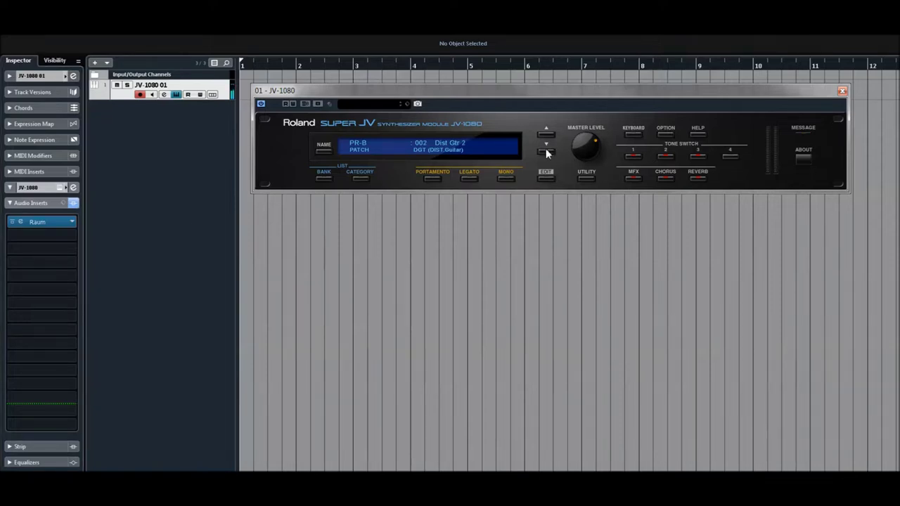
click(546, 151)
click(546, 151)
- Open the Raum editor below the synth panel with its bypass off, and raise the Predelay
click(12, 222)
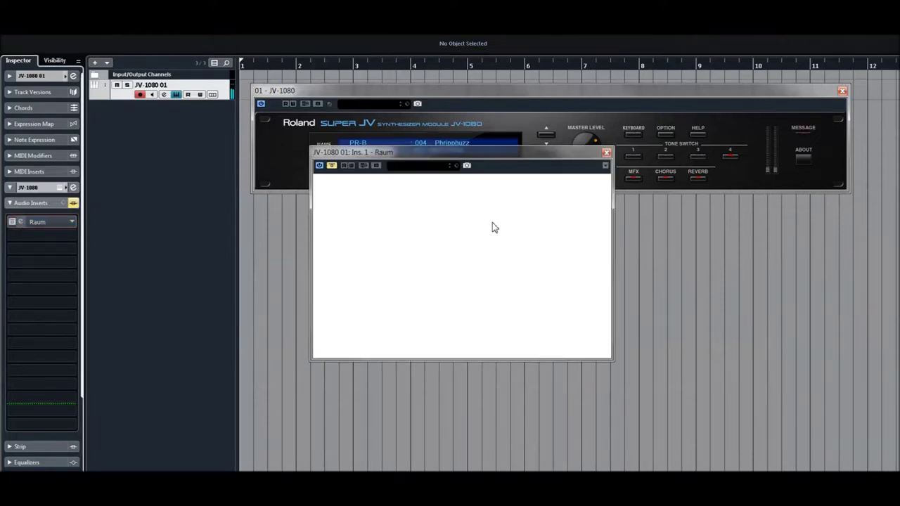
drag(464, 152, 424, 204)
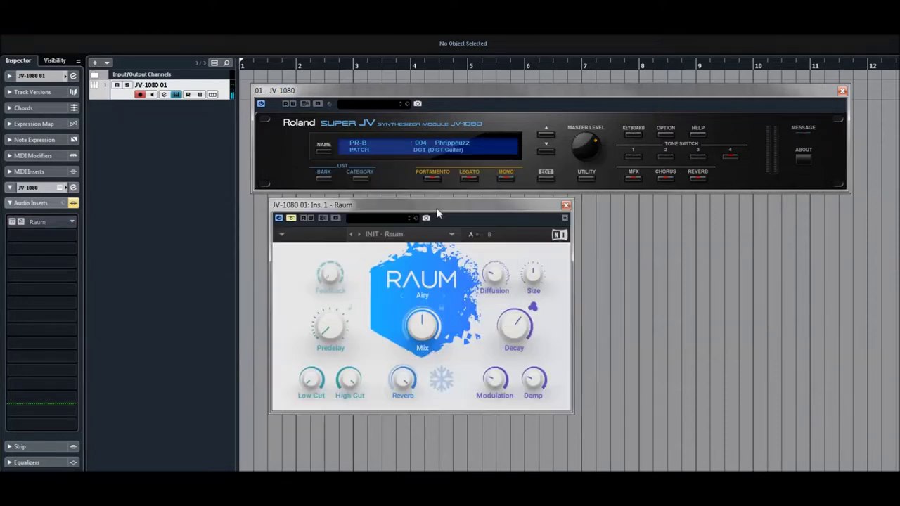
click(291, 219)
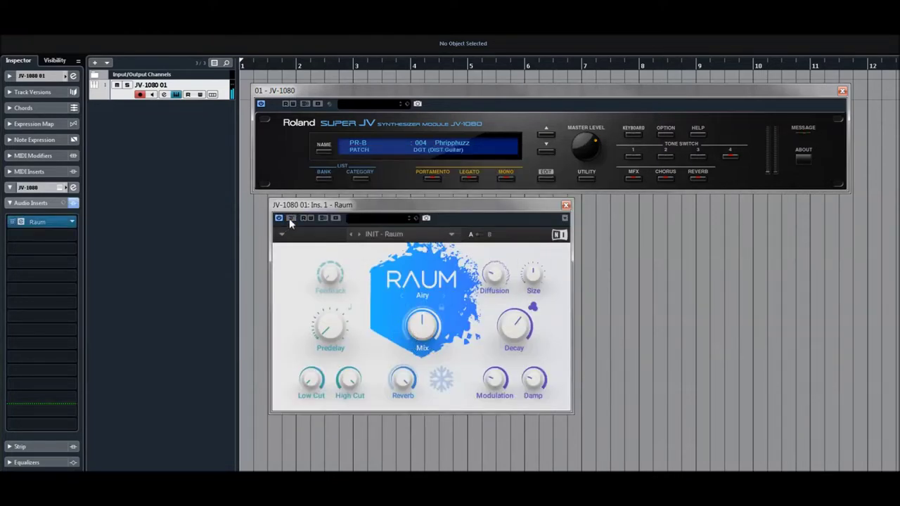
drag(330, 325, 316, 271)
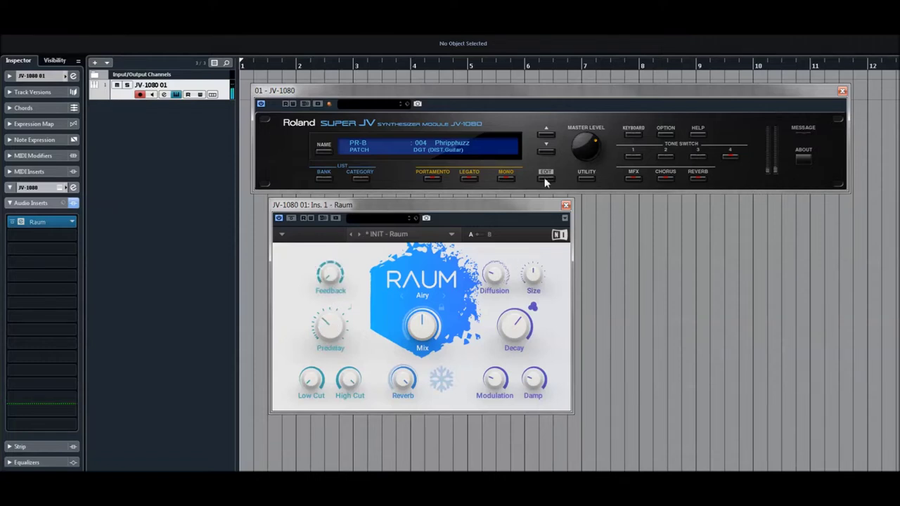
- Load the JV-1080 patch PR-A 067 Poly Split and raise the synth's Master Level
click(444, 148)
mouse_move(369, 185)
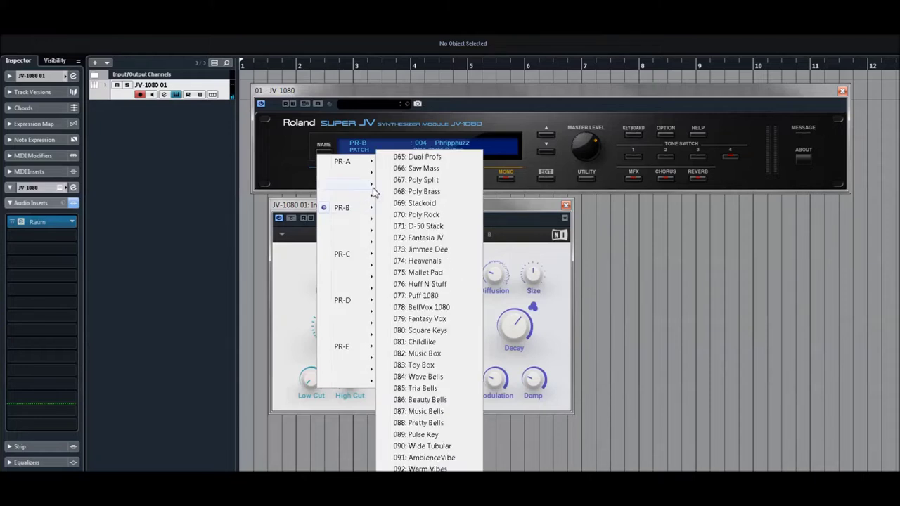
click(413, 188)
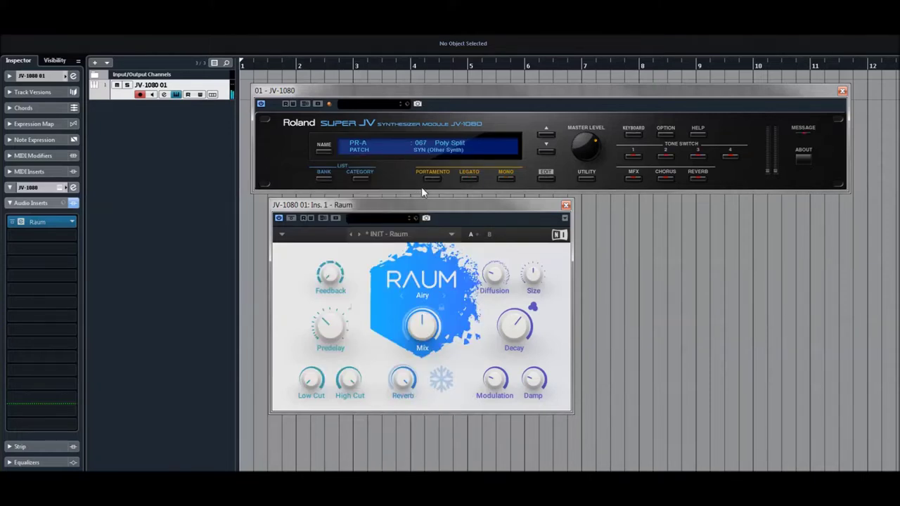
drag(578, 153, 592, 95)
- Turn Raum's Mix down to minimum and, with the effect bypassed, switch the synth to patch PR-A 069 Stackoid
drag(412, 329, 454, 464)
click(290, 219)
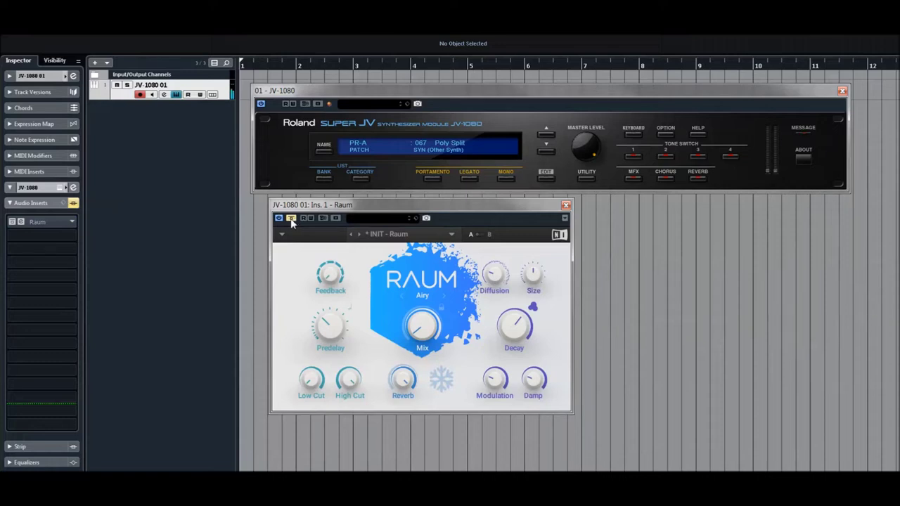
click(545, 151)
click(545, 152)
- Re-enable Raum and raise its Mix and Decay for the Stackoid patch
click(292, 219)
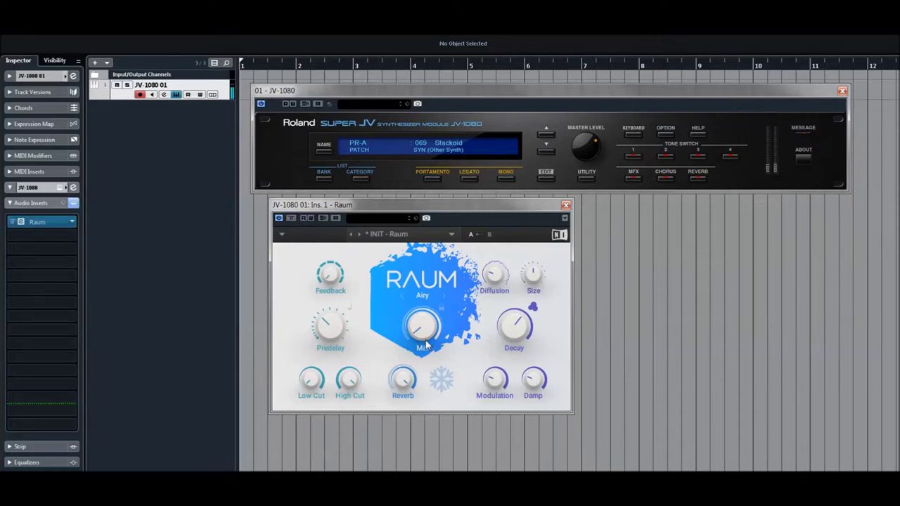
drag(424, 325, 425, 342)
drag(492, 336, 493, 346)
- Load Raum's Creative factory preset Backwash Grains and advance to Caramel Guitar
click(451, 237)
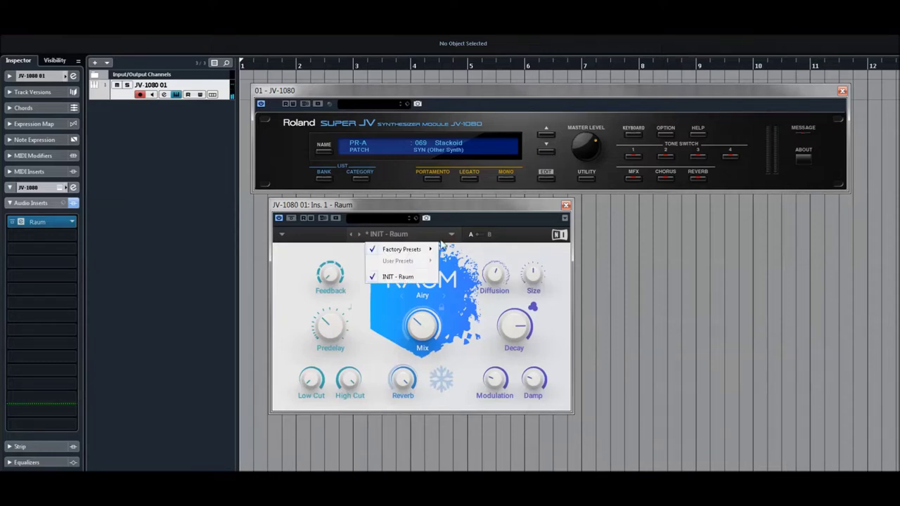
mouse_move(425, 251)
mouse_move(469, 264)
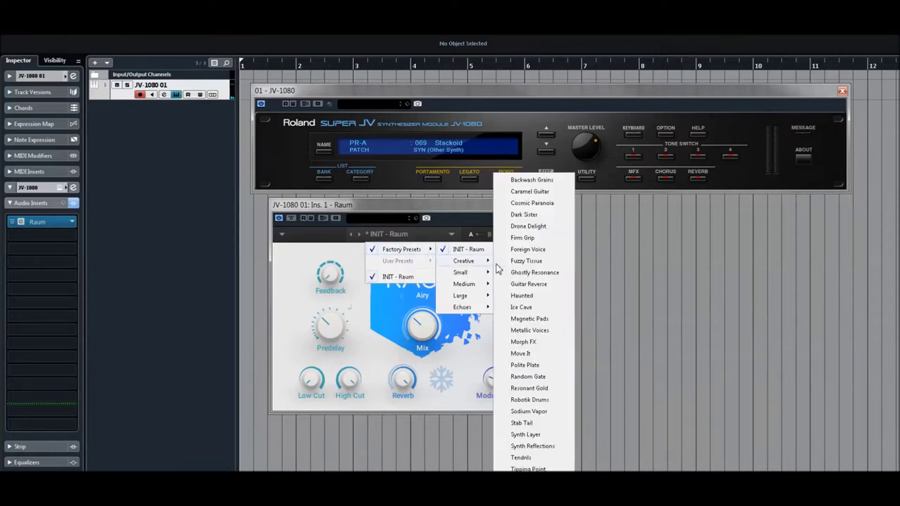
click(524, 181)
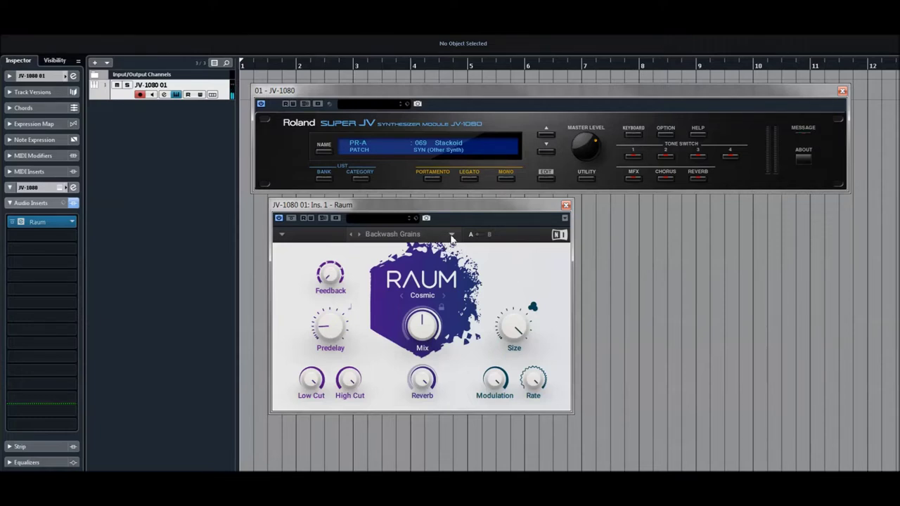
click(358, 238)
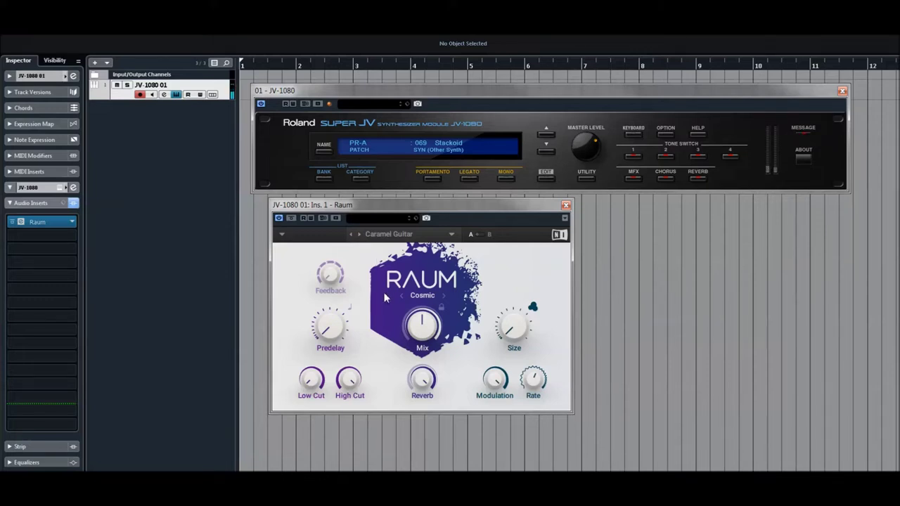
- Switch the synth to patch PR-A 071 D-50 Stack and Raum to the Cosmic Paranoia preset
click(545, 152)
click(545, 152)
click(360, 236)
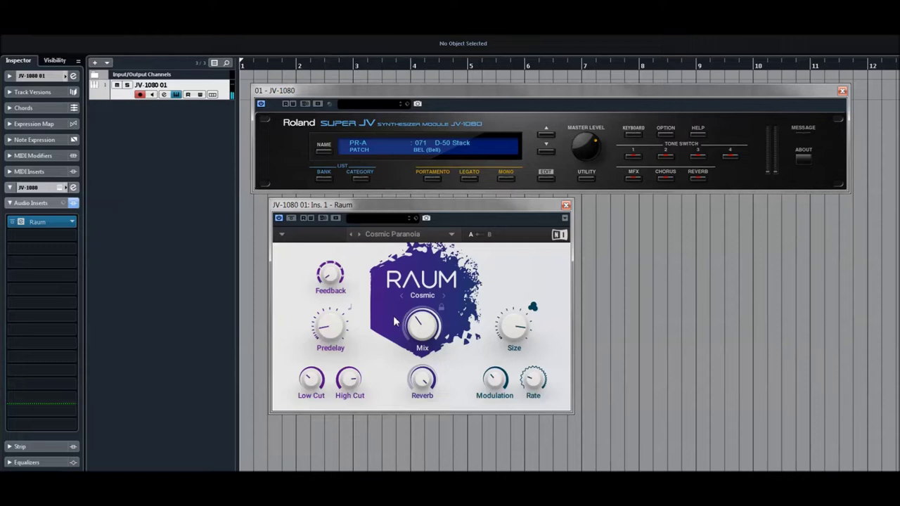
- Advance Raum through Dark Sister to the Drone Delight preset and compare the sound with the effect bypassed and active
click(359, 236)
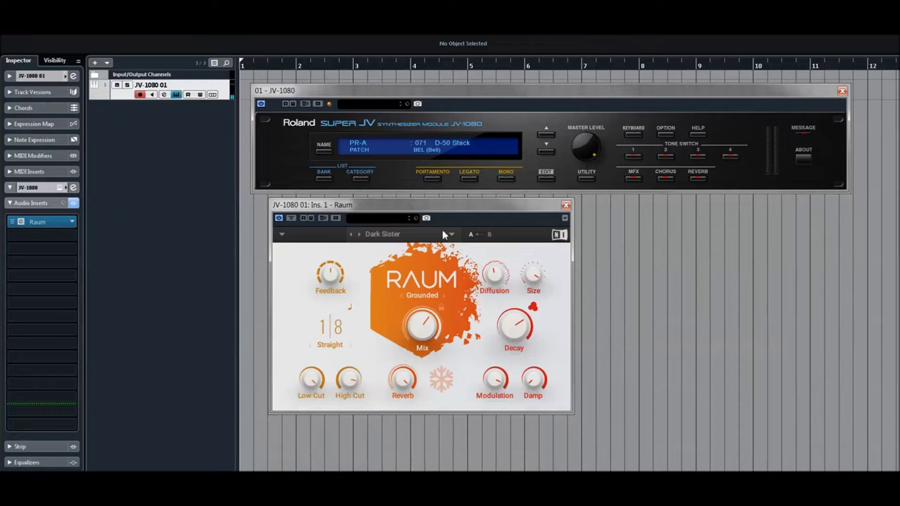
click(359, 235)
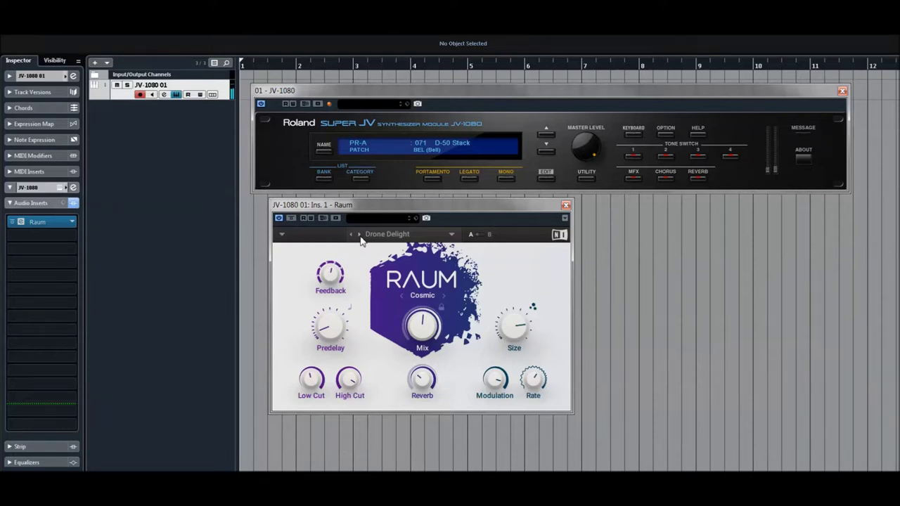
click(293, 219)
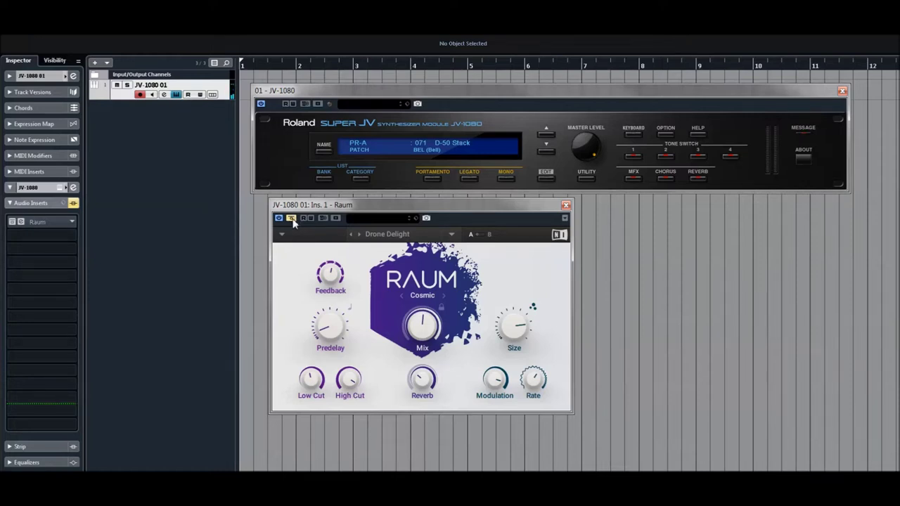
click(294, 219)
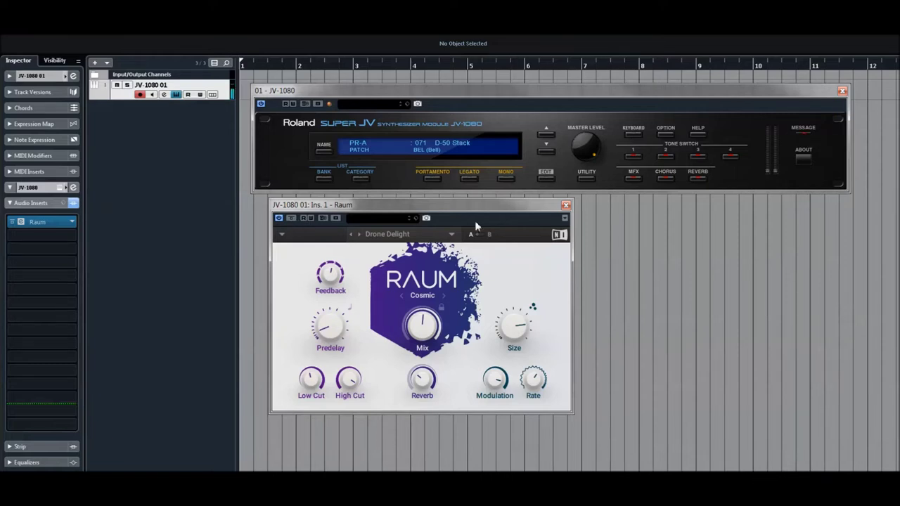
- Open the D-50 Stack patch's MFX reverb settings and lower the Out send level to minimum
click(546, 179)
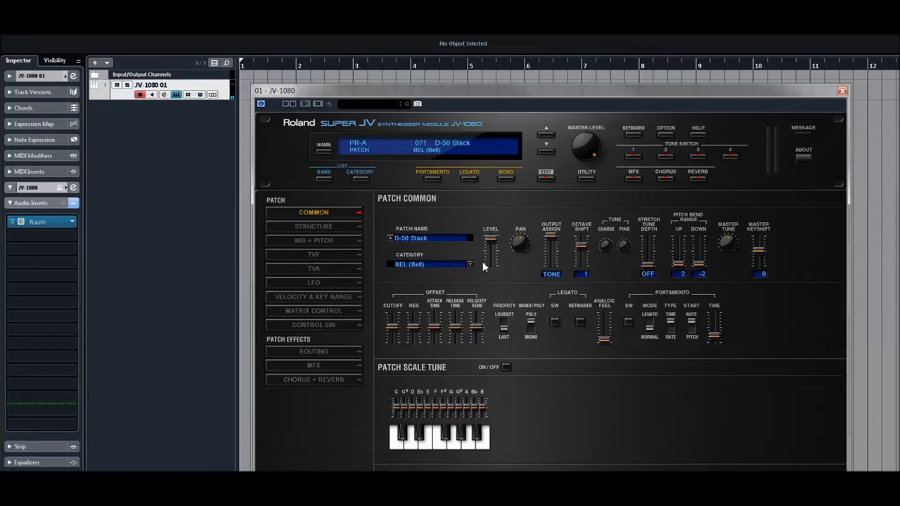
click(326, 364)
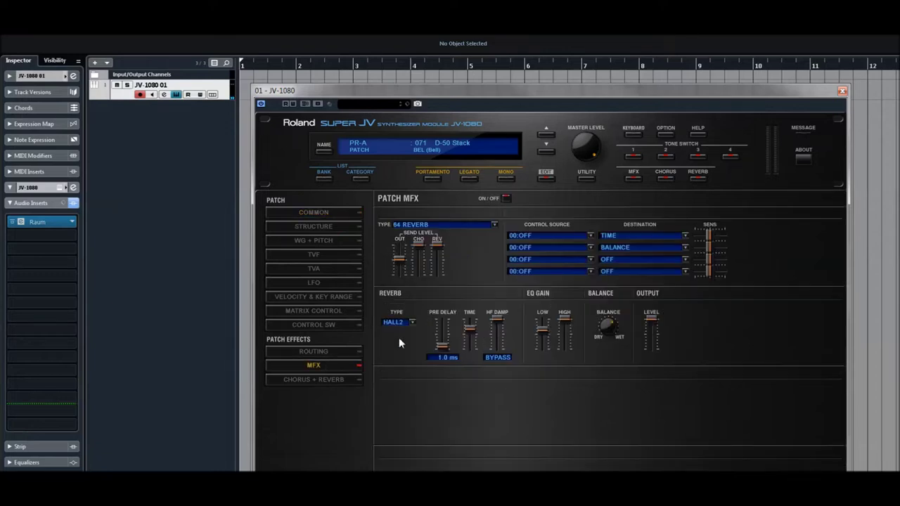
click(412, 323)
click(539, 389)
drag(399, 259, 405, 284)
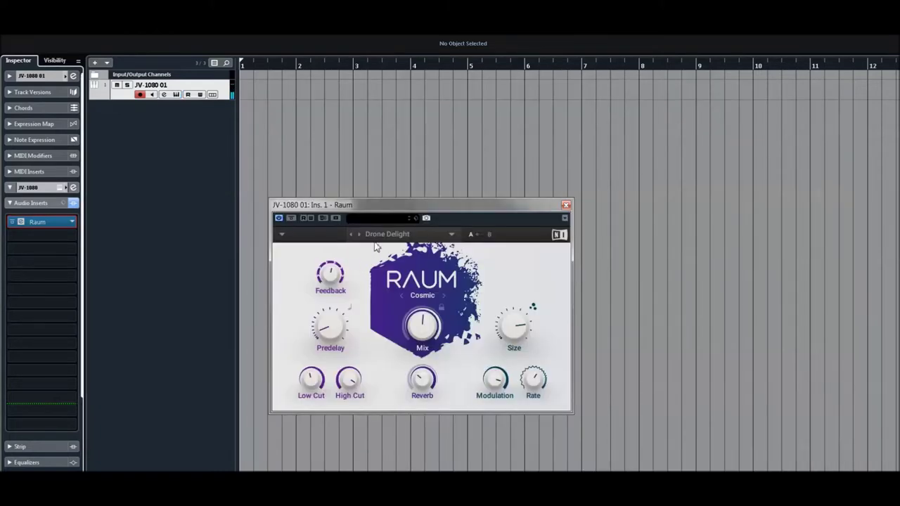
- Advance Raum through the Firm Grip preset to Foreign Voice
click(359, 235)
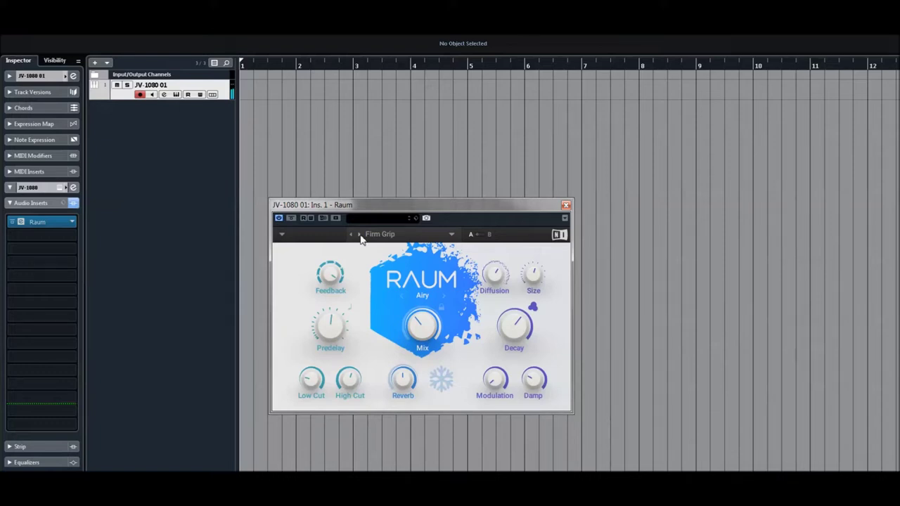
click(360, 236)
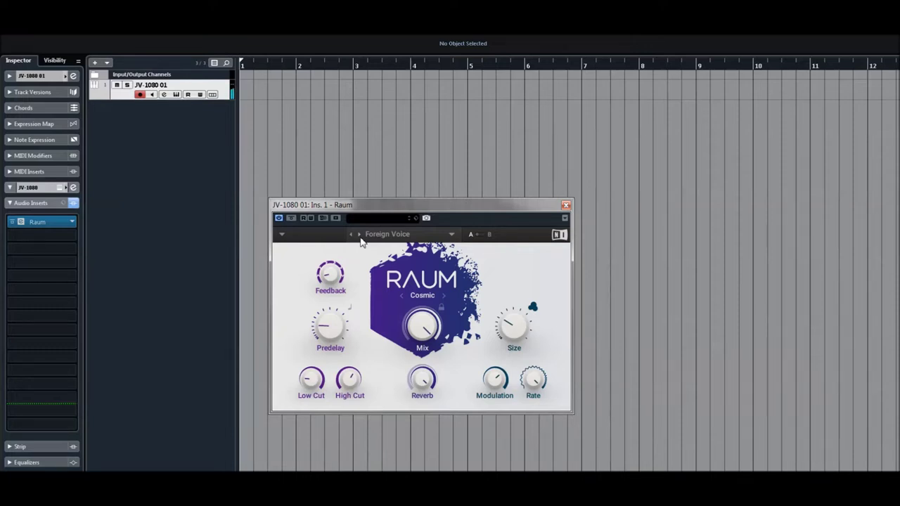
- Reopen the synth with its patch editor hidden, and select patch PR-A 072 Fantasia JV with Raum's Fuzzy Tissue preset
click(60, 188)
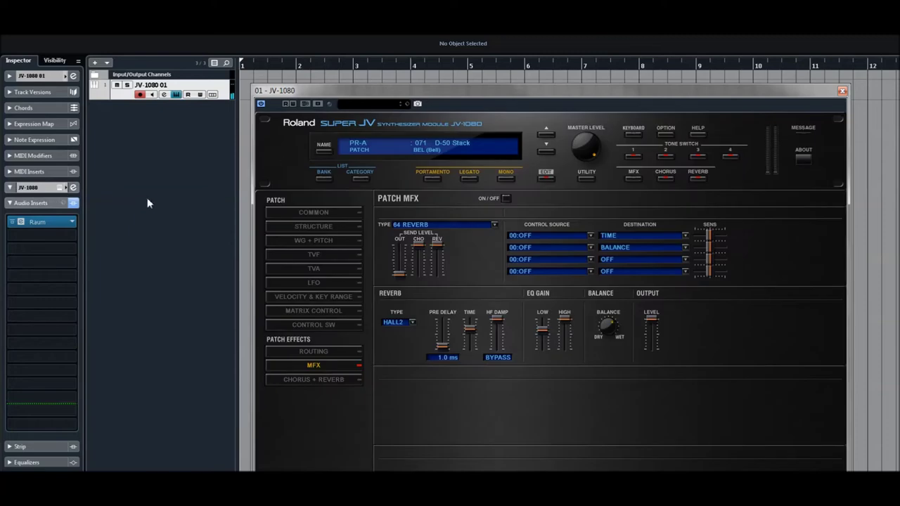
click(545, 177)
click(547, 150)
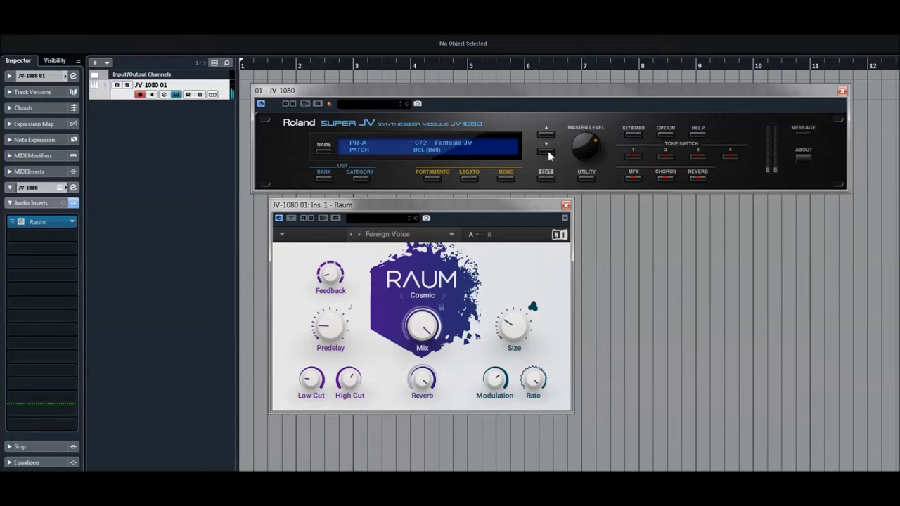
click(358, 235)
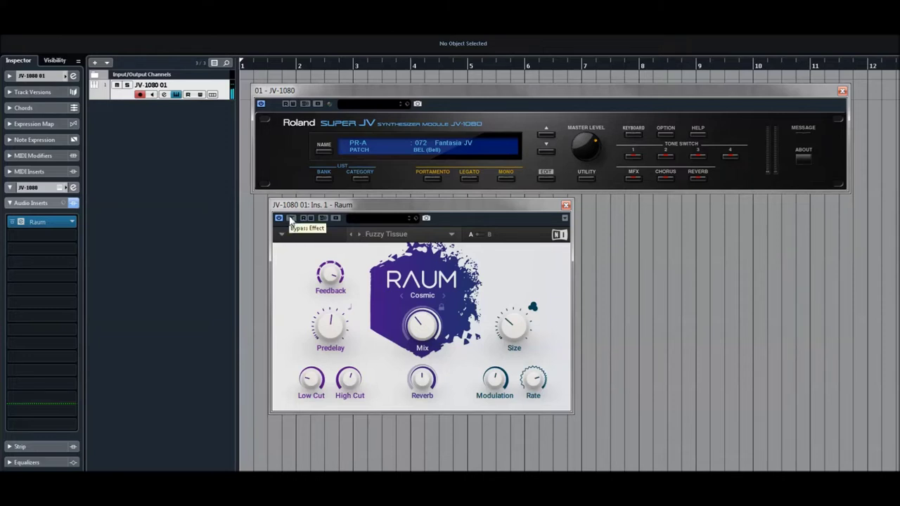
- Compare the sound with Raum bypassed and active, and lower the Predelay and set Feedback to 24.0 %
click(290, 218)
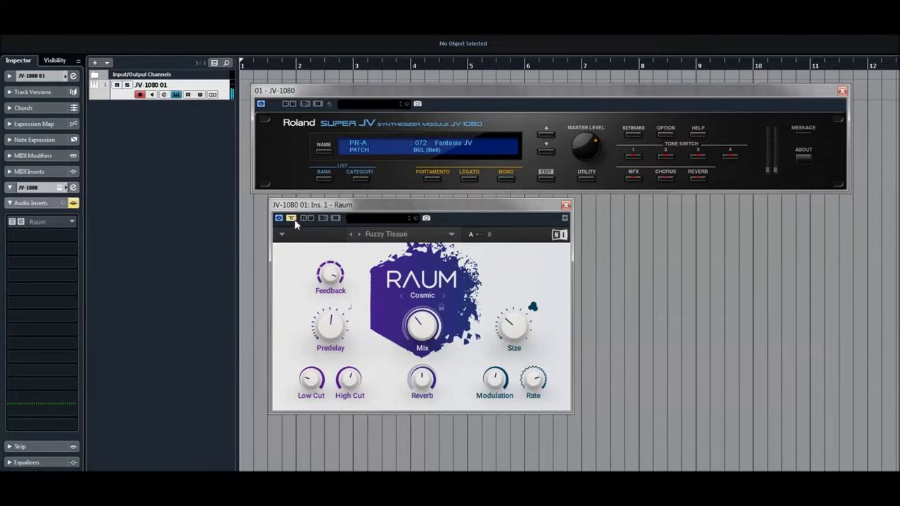
click(291, 218)
mouse_move(331, 343)
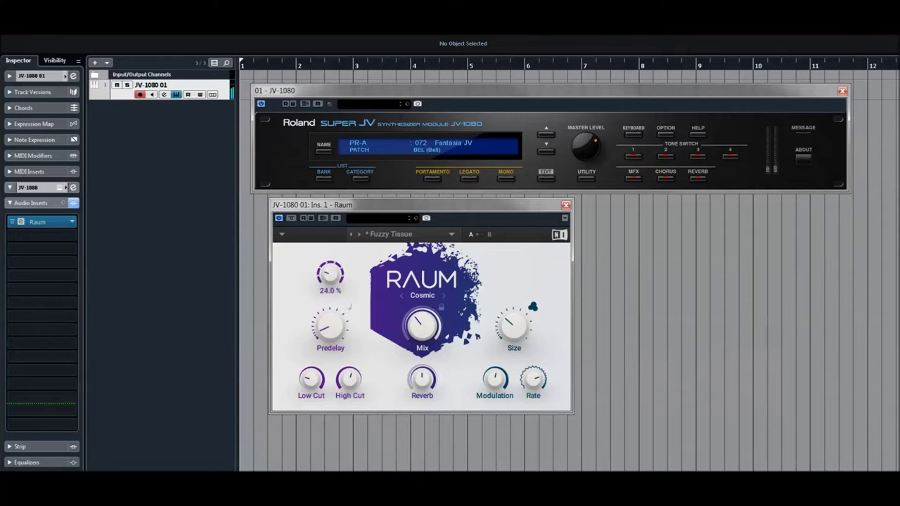
- Audition Raum's presets Ghostly Resonance, Guitar Reverse, Haunted, Ice Cave and Magnetic Pads on the Fantasia JV patch
click(358, 235)
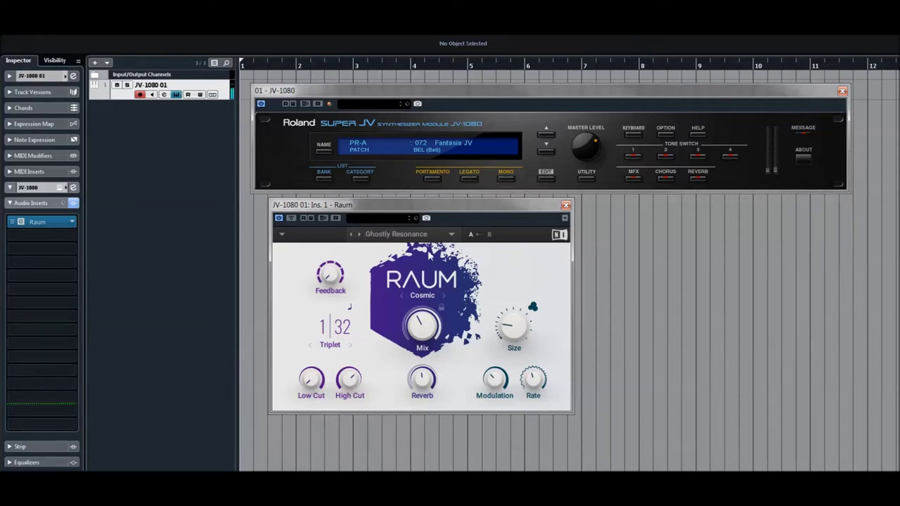
click(422, 237)
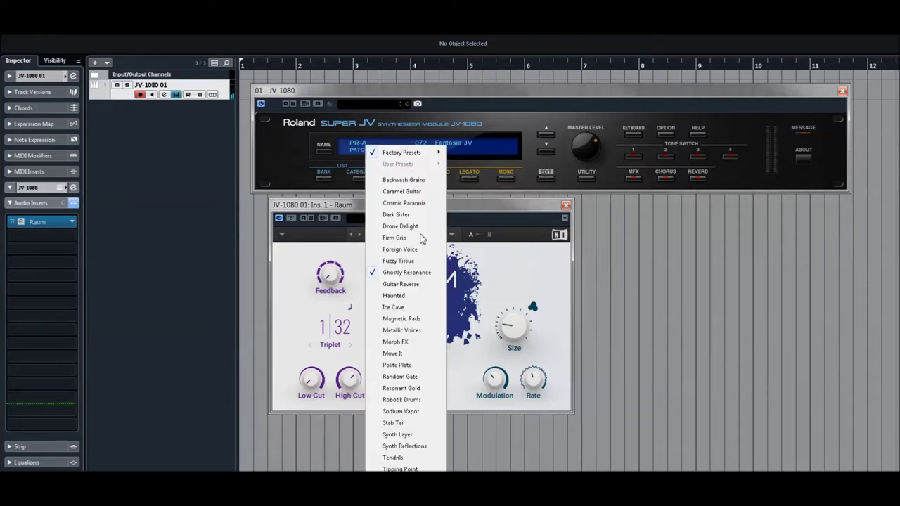
click(400, 284)
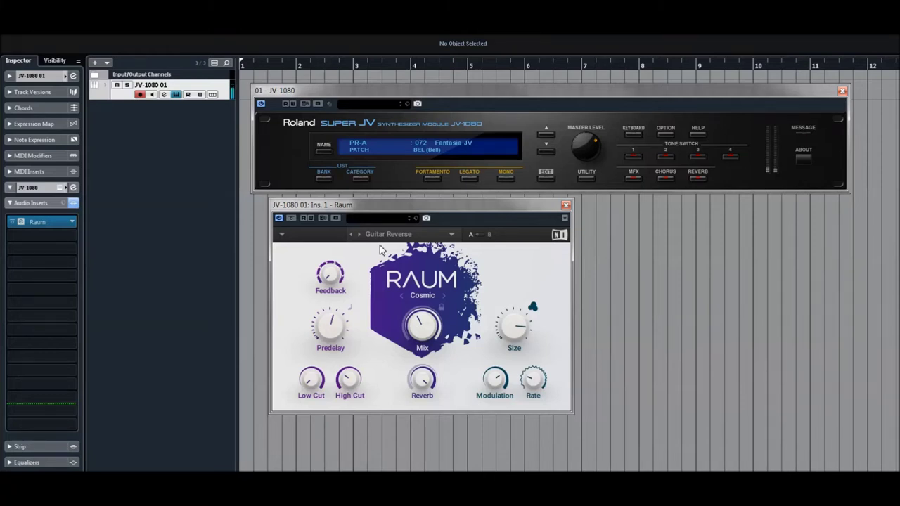
click(359, 234)
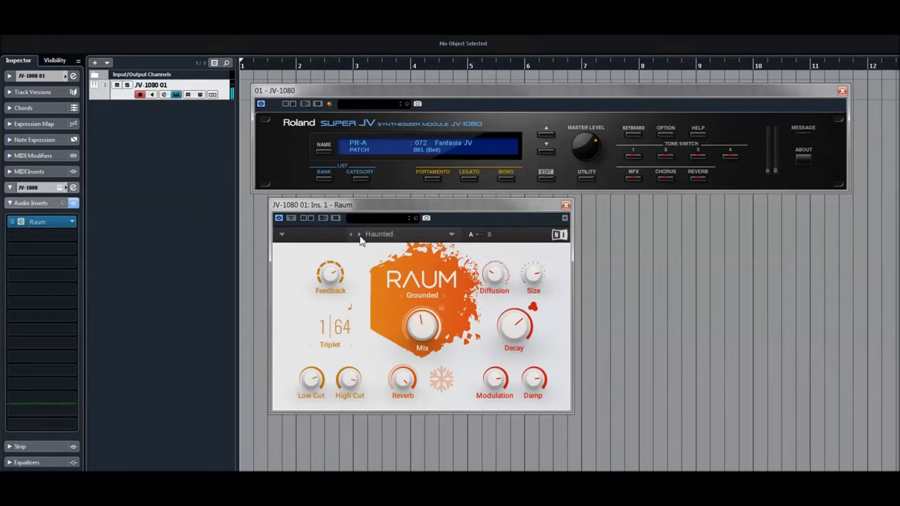
click(360, 240)
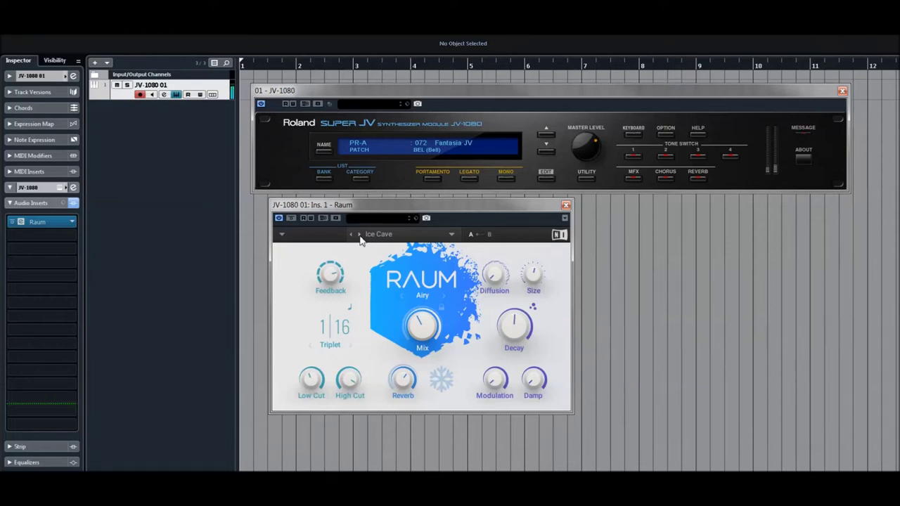
click(360, 240)
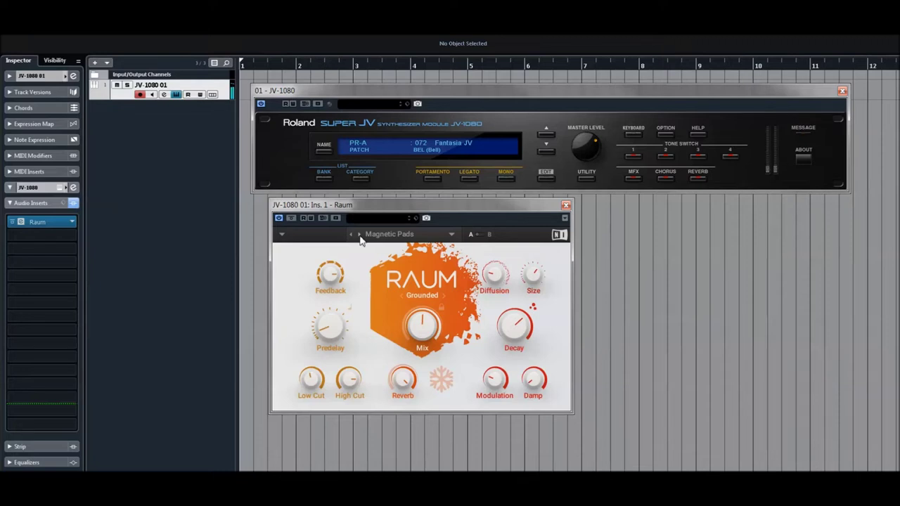
- Audition Raum's presets Metallic Voices, Morph FX, Move It, Polite Plate and Random Gate on the Fantasia JV patch
click(360, 239)
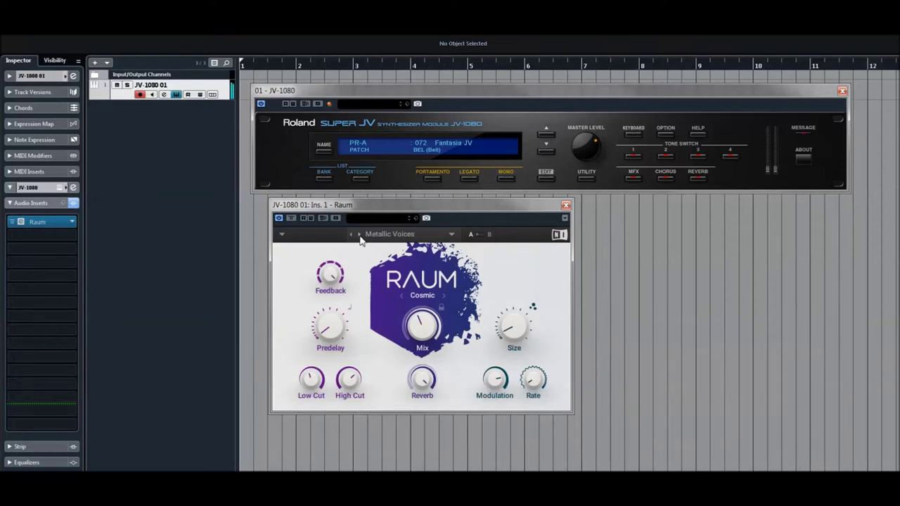
click(360, 240)
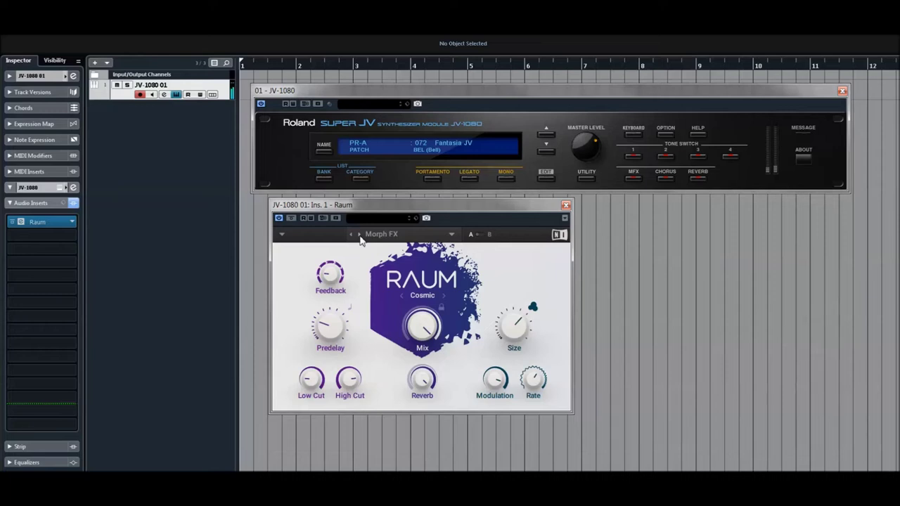
click(360, 239)
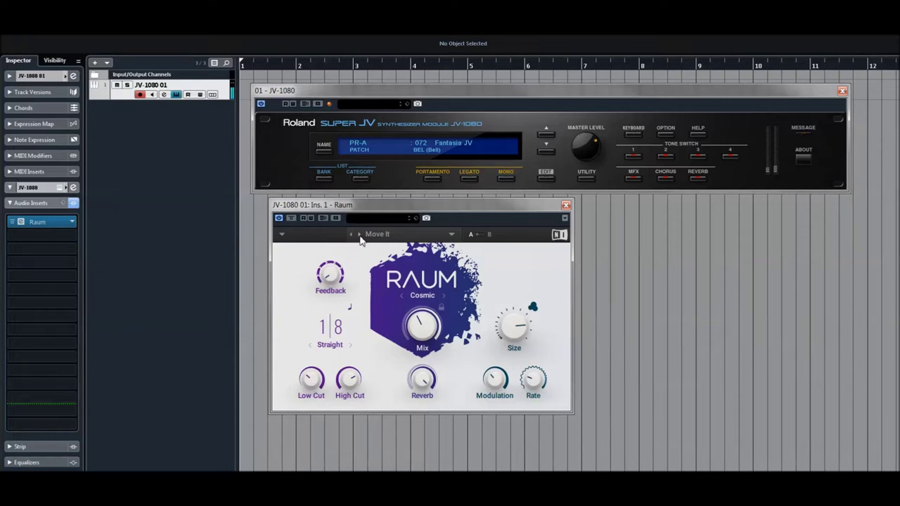
click(360, 239)
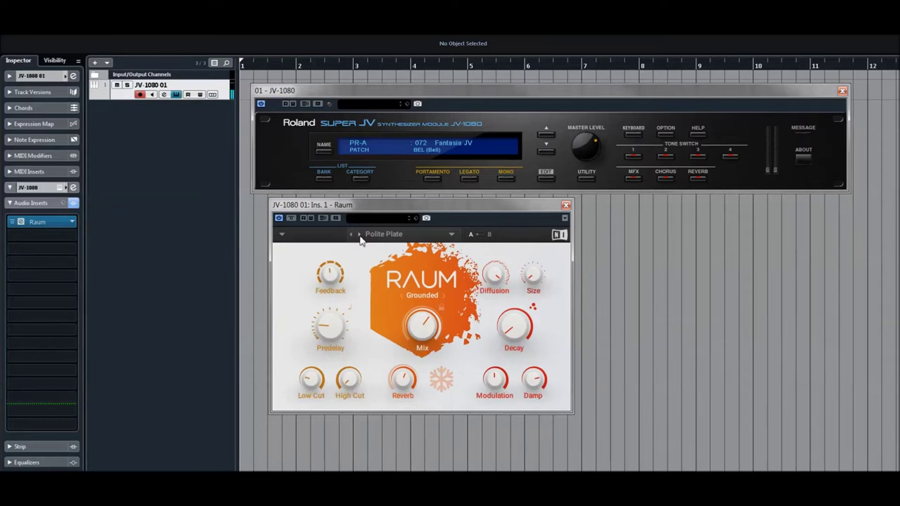
click(360, 240)
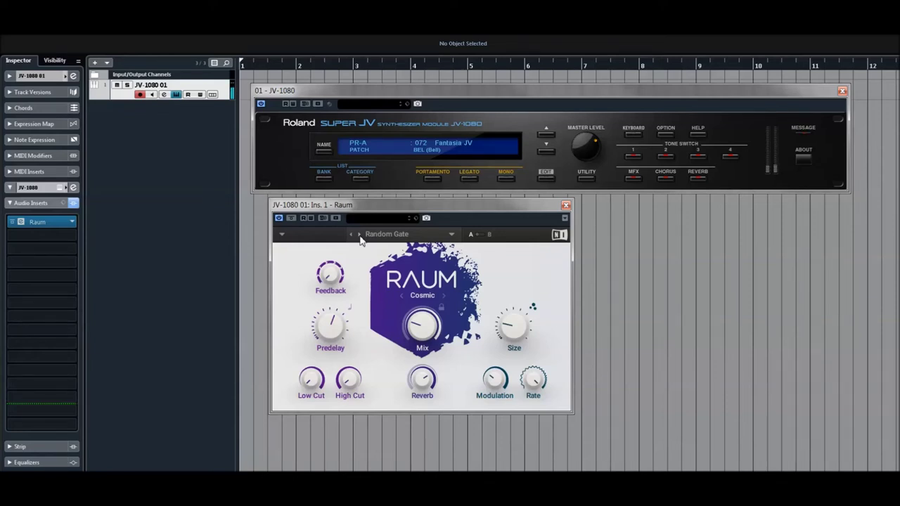
- Load the Clean Studio Piano preset from the Small category of Raum's factory presets
click(386, 239)
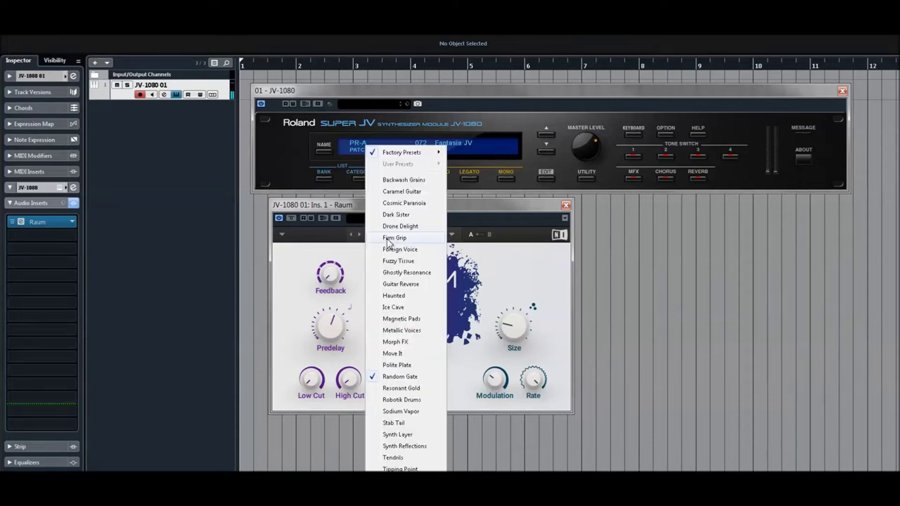
mouse_move(419, 154)
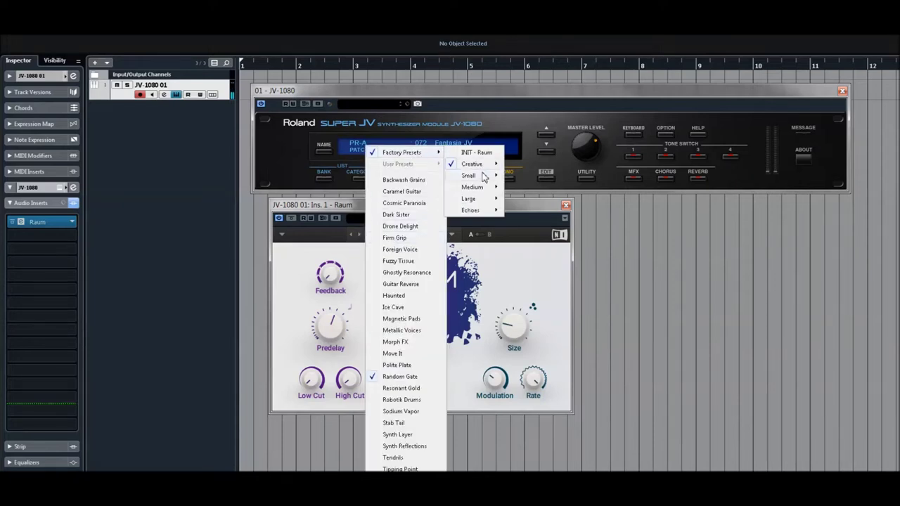
mouse_move(484, 178)
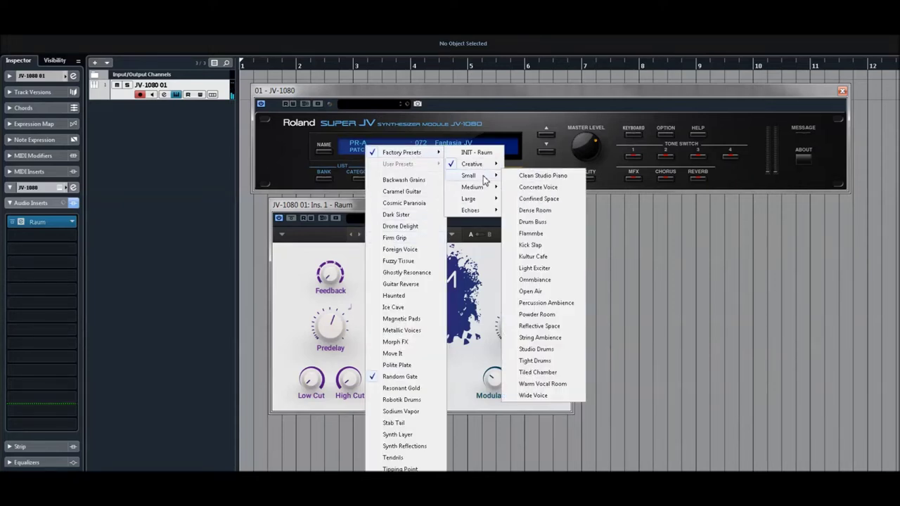
click(522, 176)
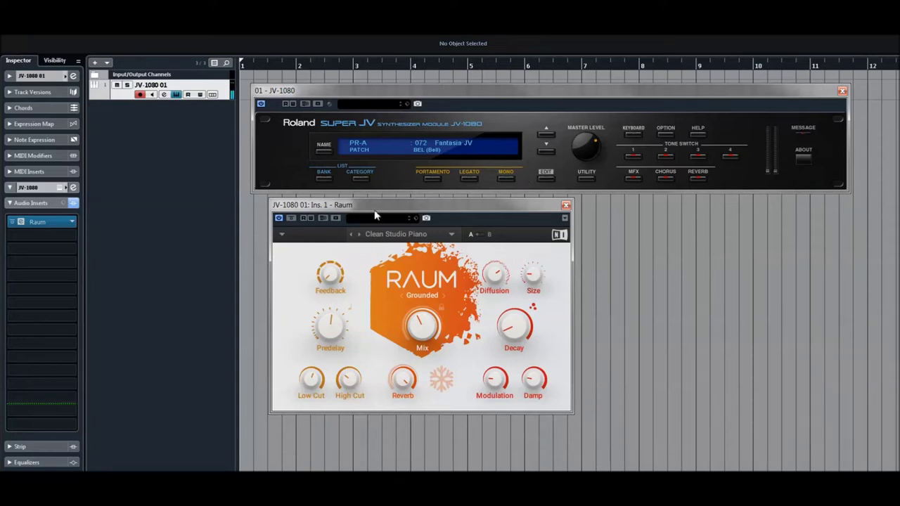
- Audition Raum's Small presets one after another from Concrete Voice through Drum Buss and Kultur Cafe to Light Exciter
click(359, 234)
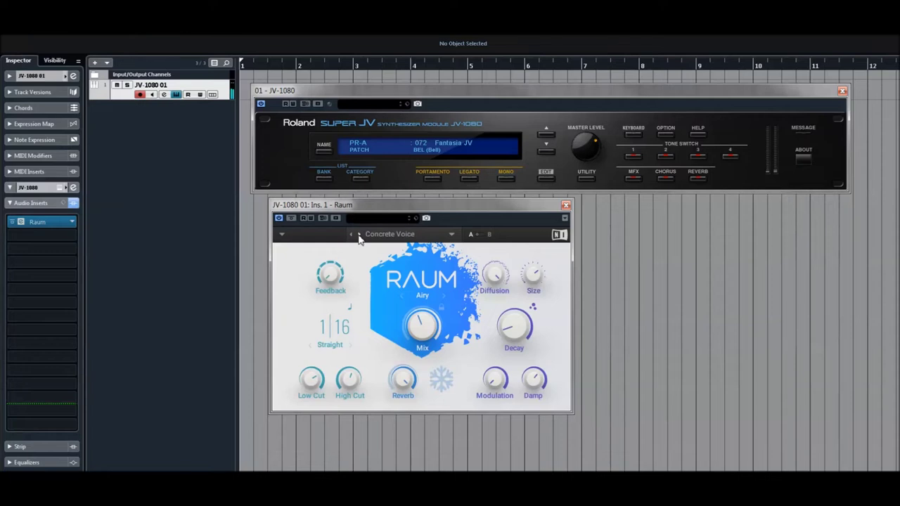
click(359, 235)
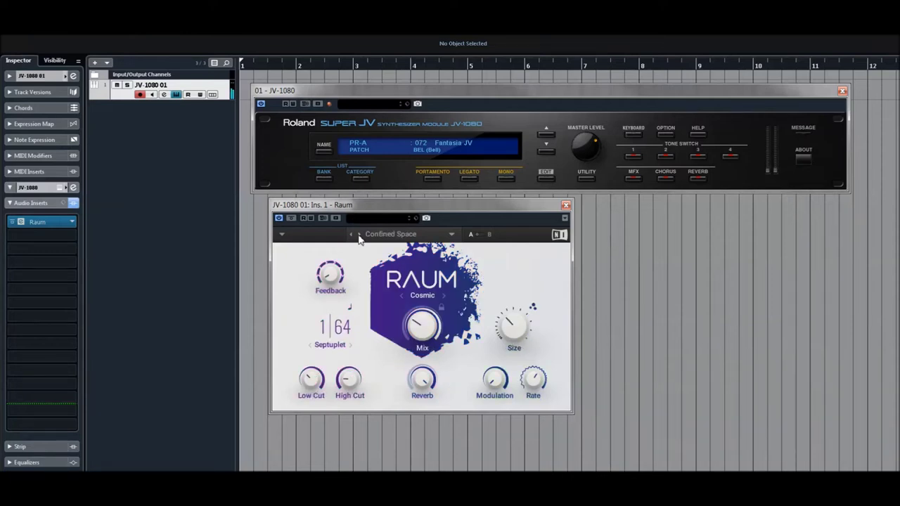
click(359, 235)
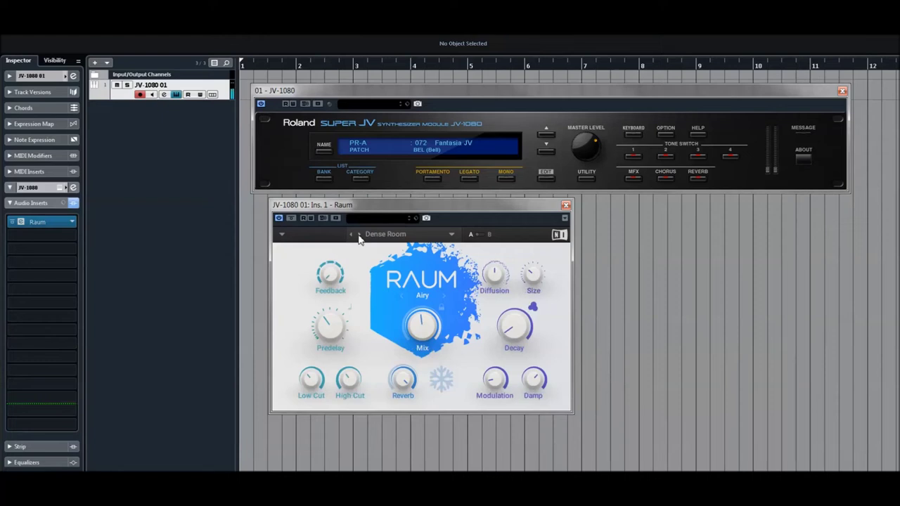
click(360, 235)
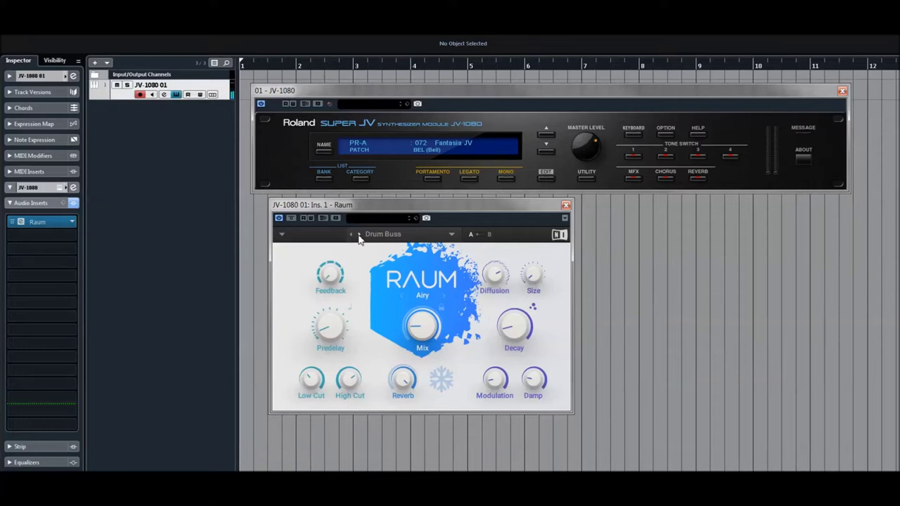
click(359, 235)
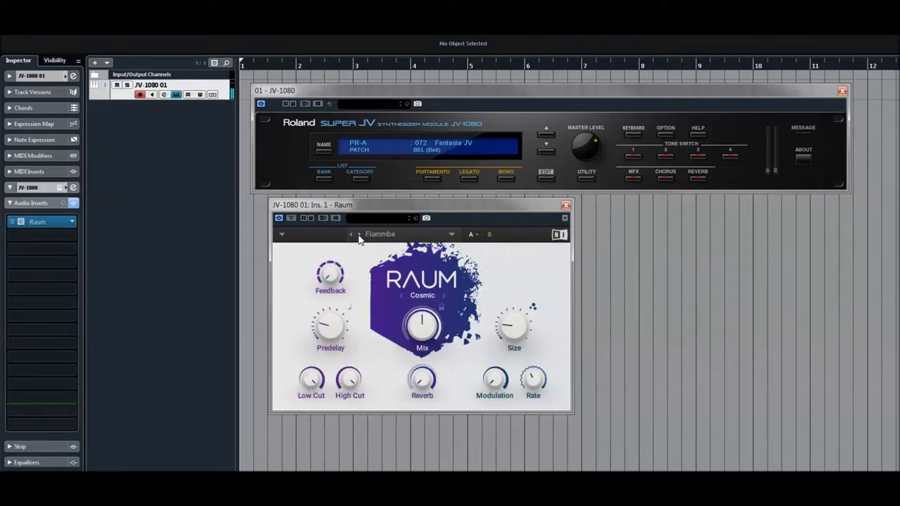
click(360, 235)
click(359, 234)
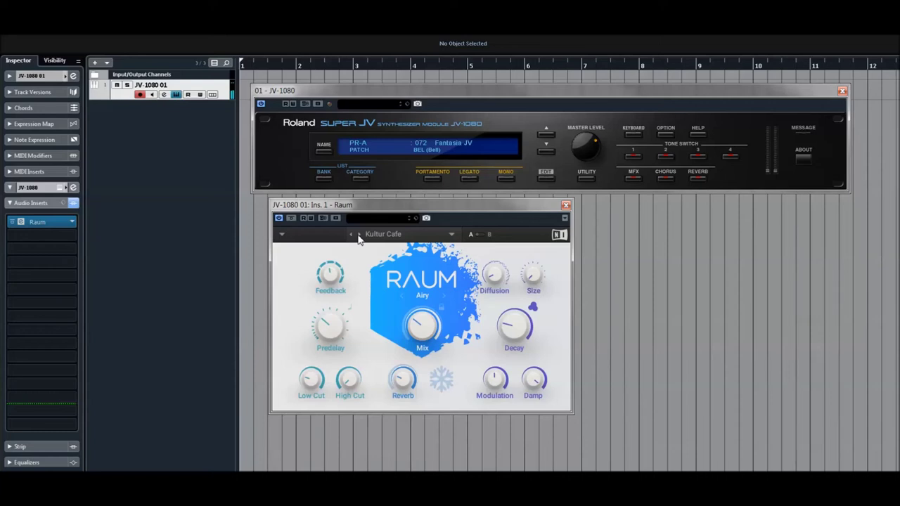
click(359, 235)
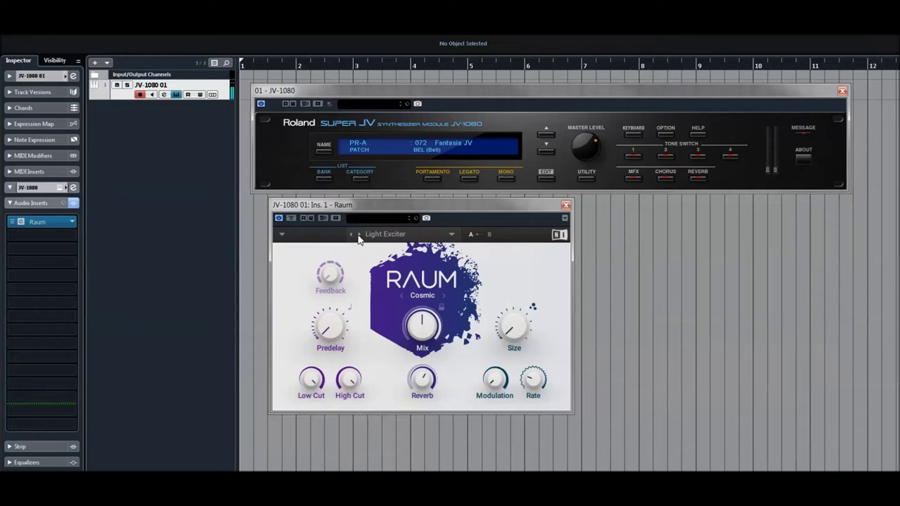
- Select synth patch PR-D 005 D-50 EP and advance Raum through the Ommbiance preset to Open Air
click(540, 152)
click(542, 156)
click(359, 149)
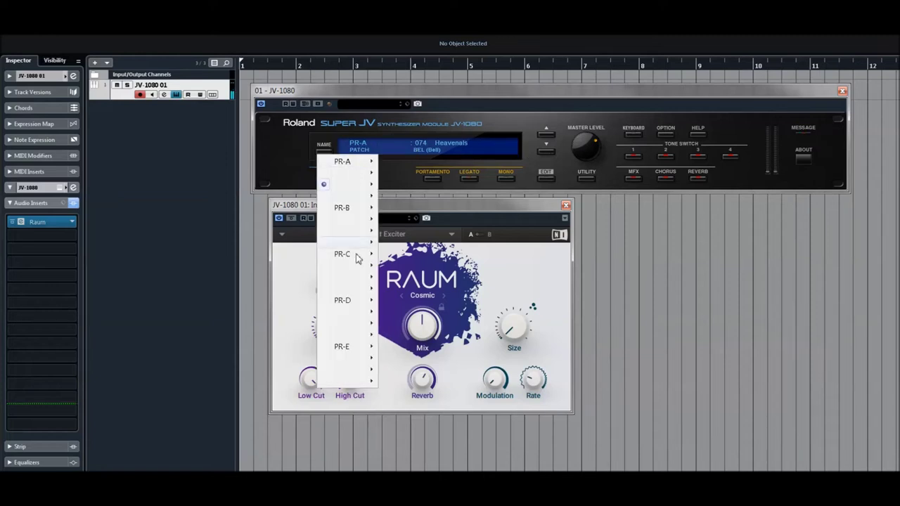
mouse_move(364, 303)
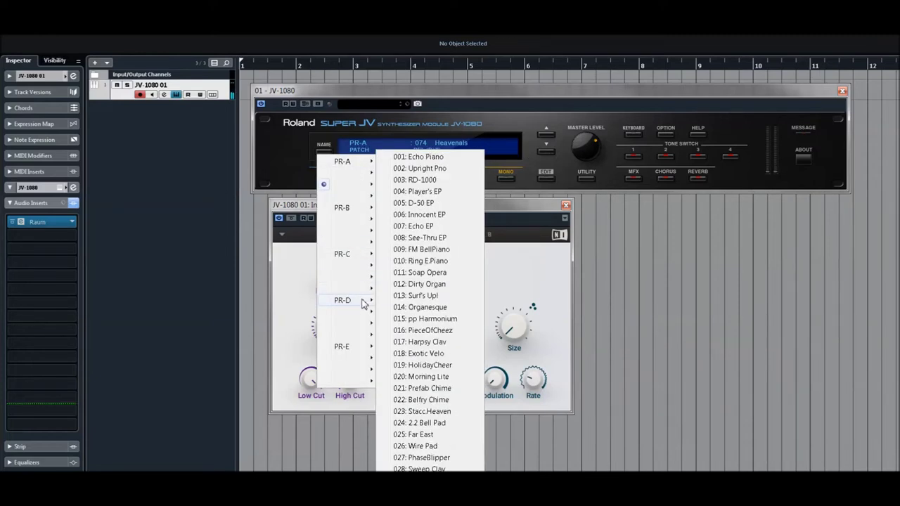
click(426, 203)
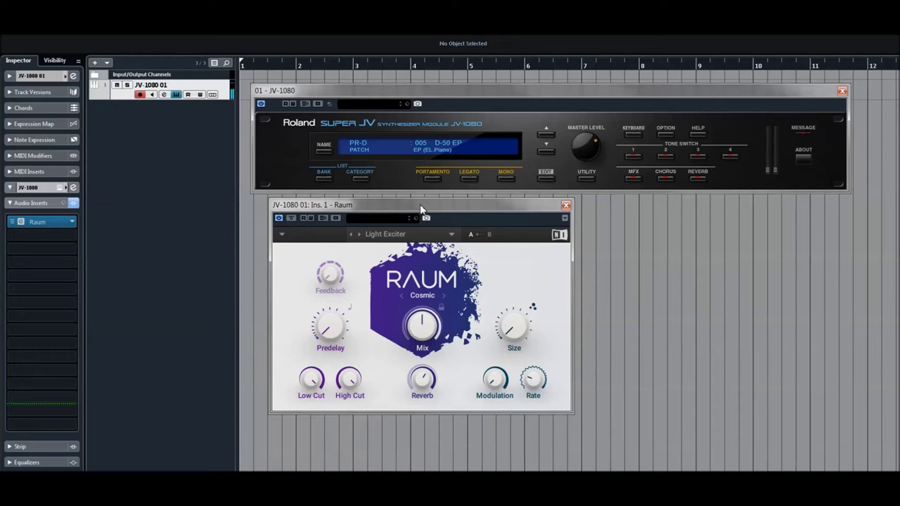
click(358, 235)
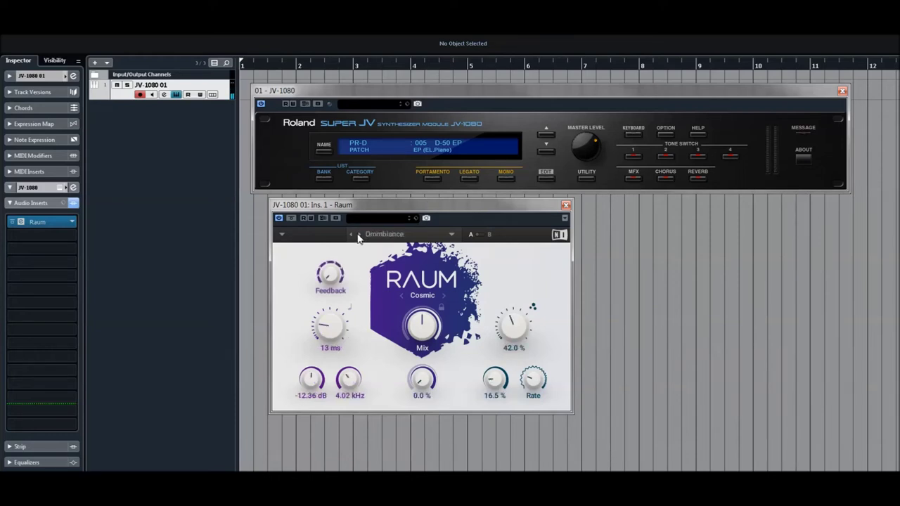
click(359, 235)
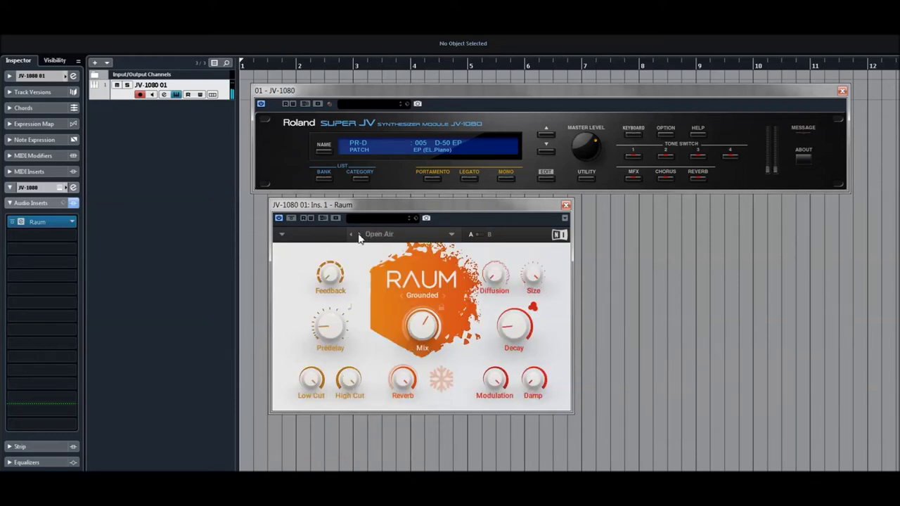
- Close the JV-1080 window and add one instrument track with the JUNO-106 synth
click(842, 92)
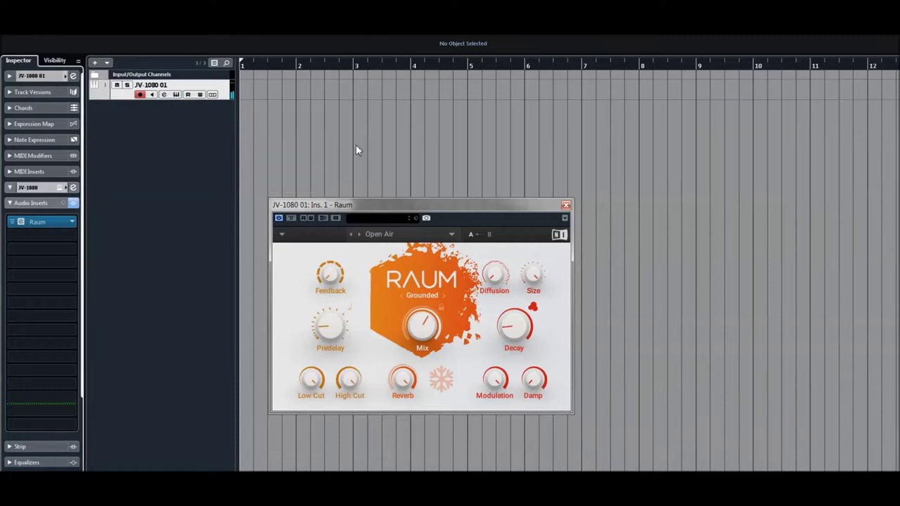
right_click(167, 132)
click(246, 146)
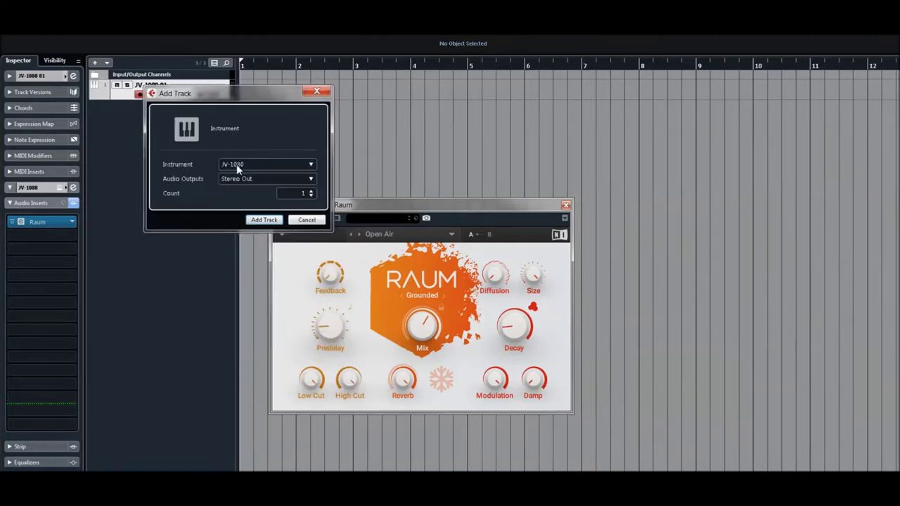
click(236, 164)
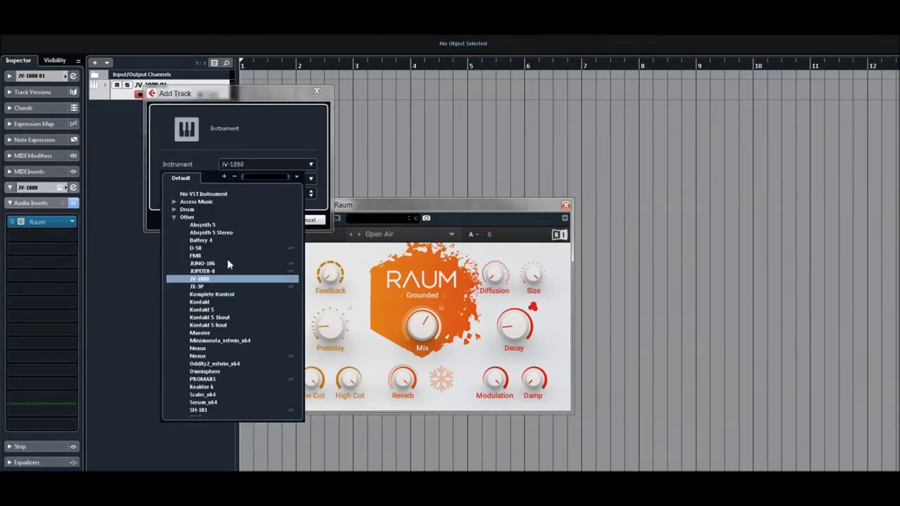
click(203, 287)
click(239, 164)
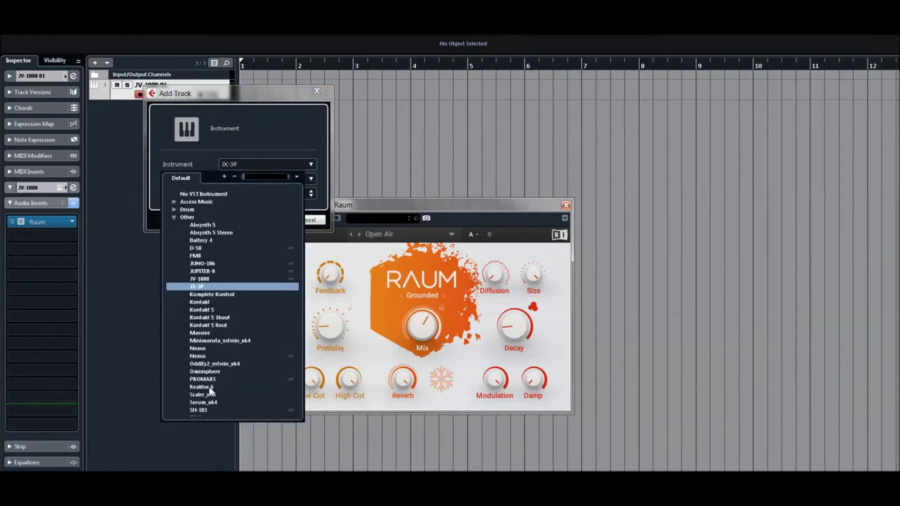
click(211, 265)
click(262, 220)
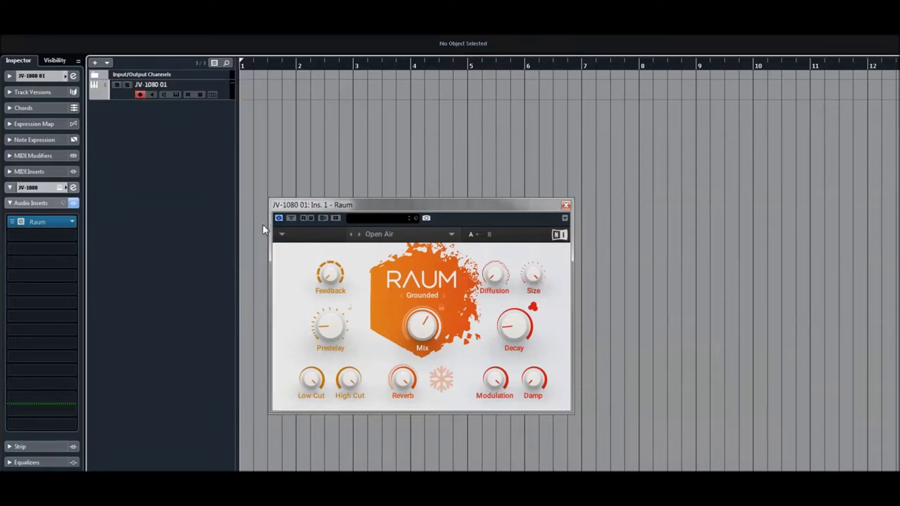
- Remove the JV-1080 01 track from the project, keeping the JUNO-106 01 track
right_click(166, 85)
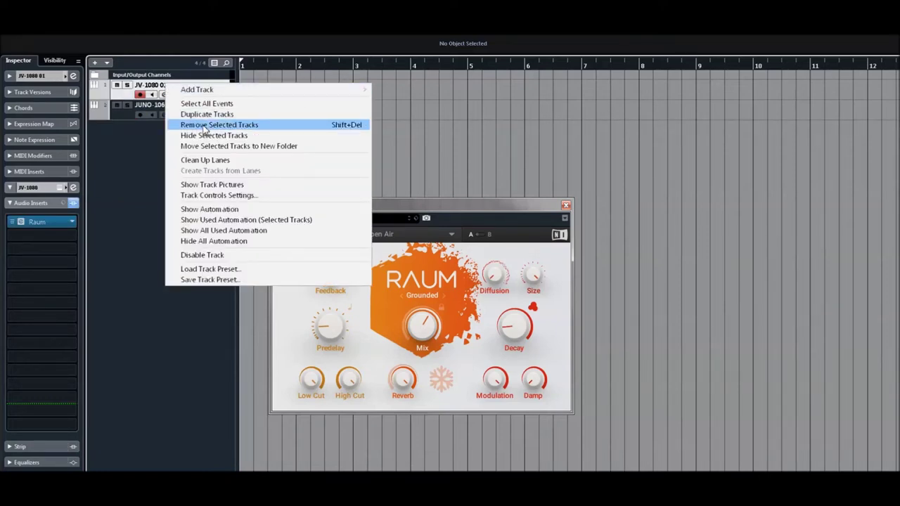
click(206, 124)
click(153, 94)
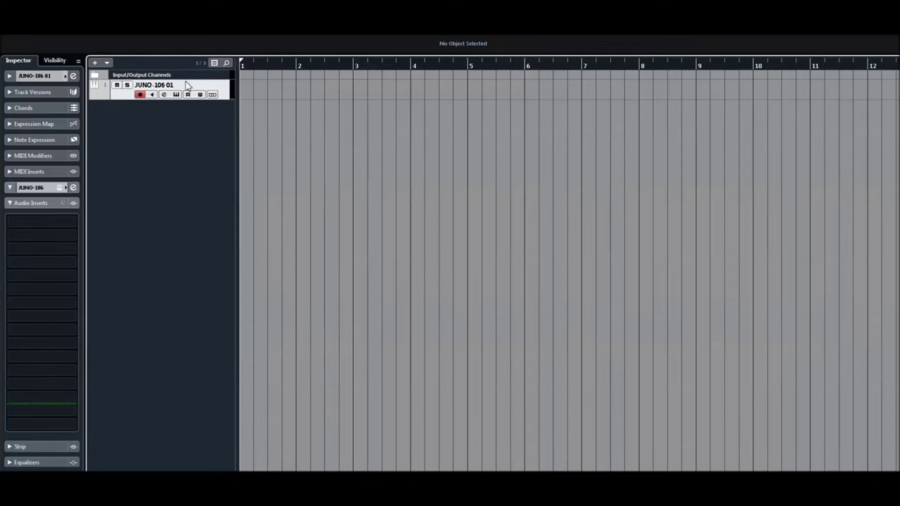
- Insert the Raum effect from the Other category in the first audio insert slot of the JUNO-106 01 track
click(71, 222)
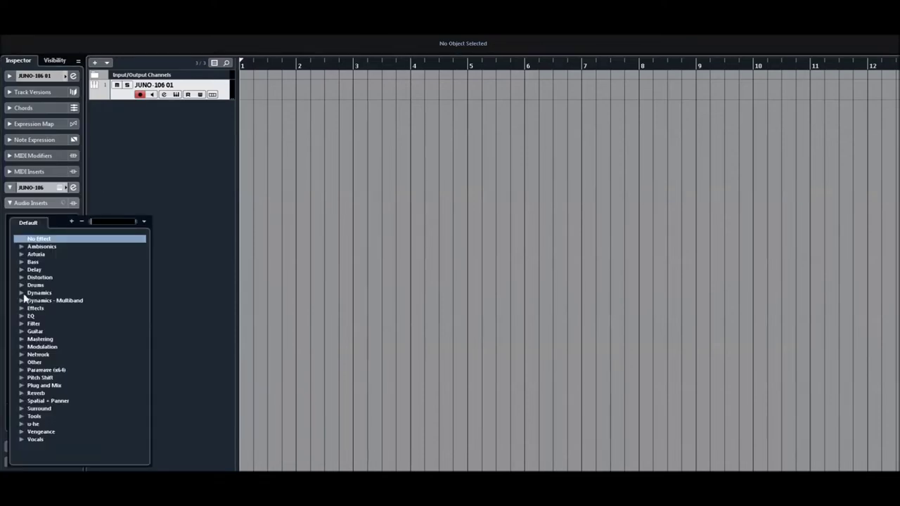
click(22, 362)
scroll(63, 340, down, 2)
scroll(68, 345, down, 5)
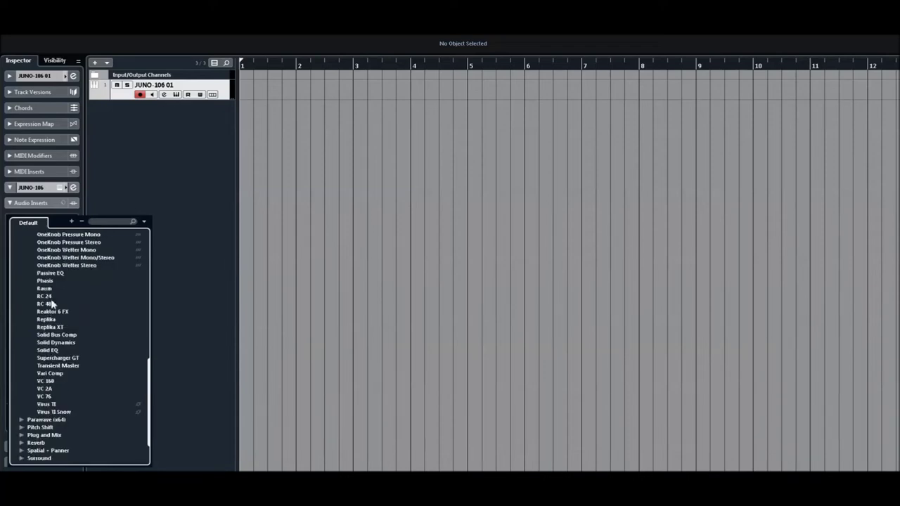
scroll(51, 341, up, 4)
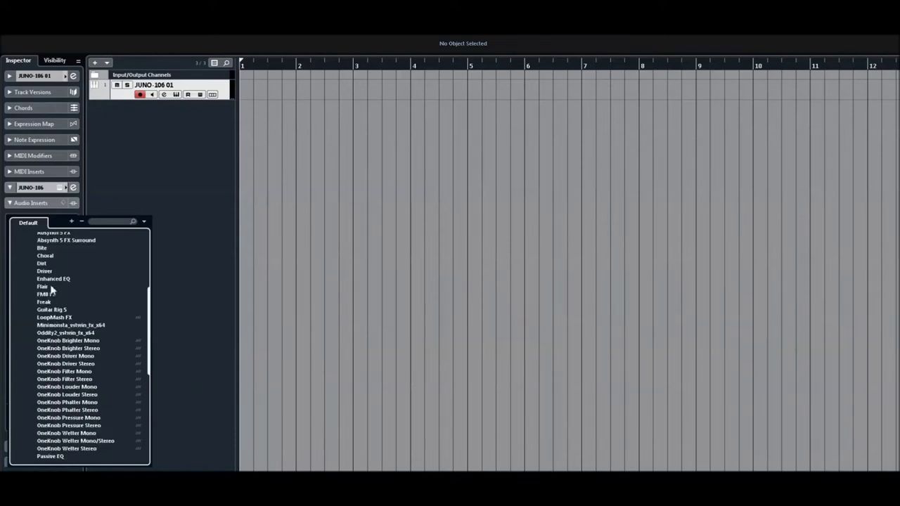
scroll(54, 297, up, 2)
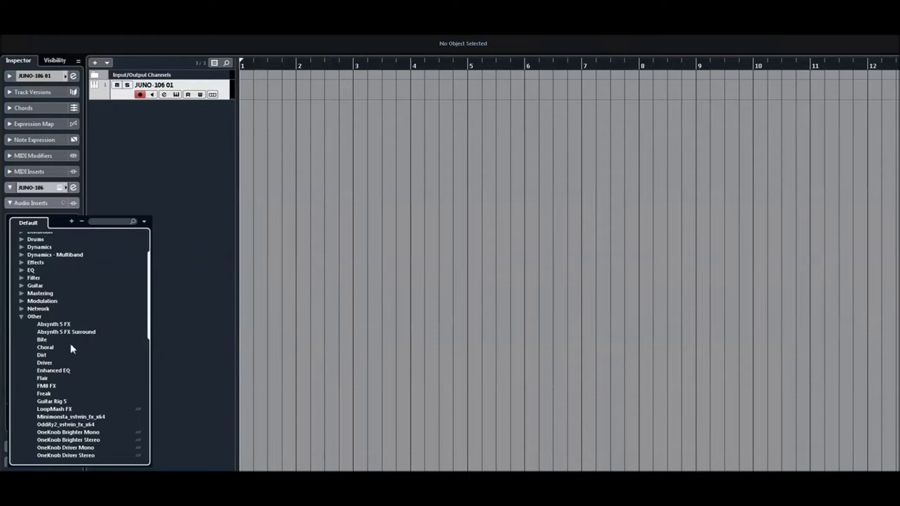
scroll(66, 341, down, 4)
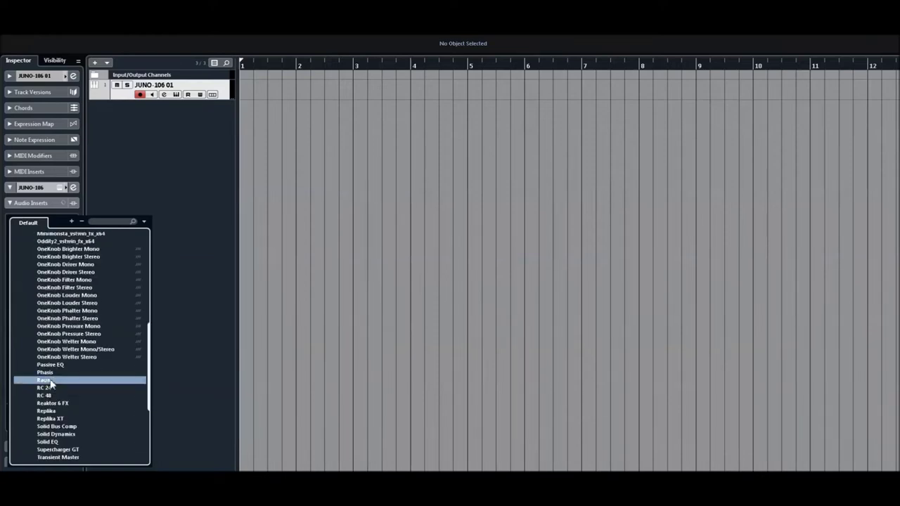
click(58, 379)
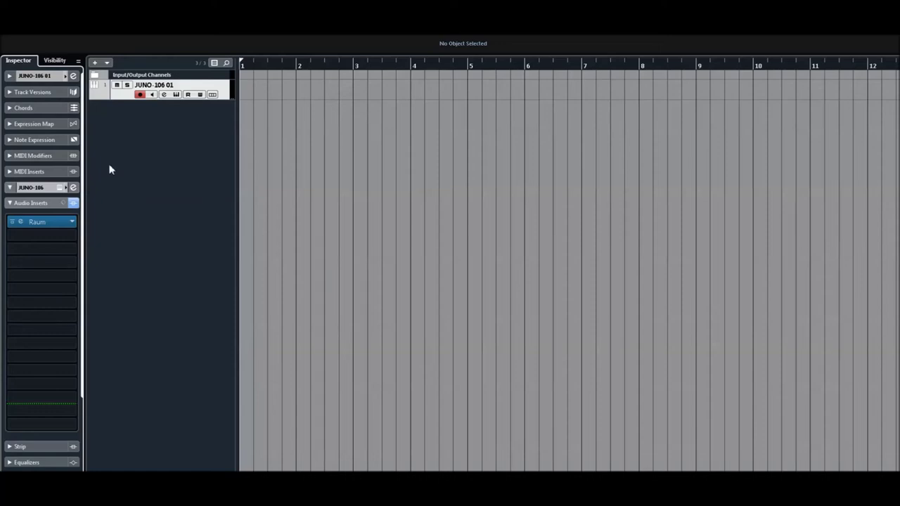
click(14, 223)
click(14, 223)
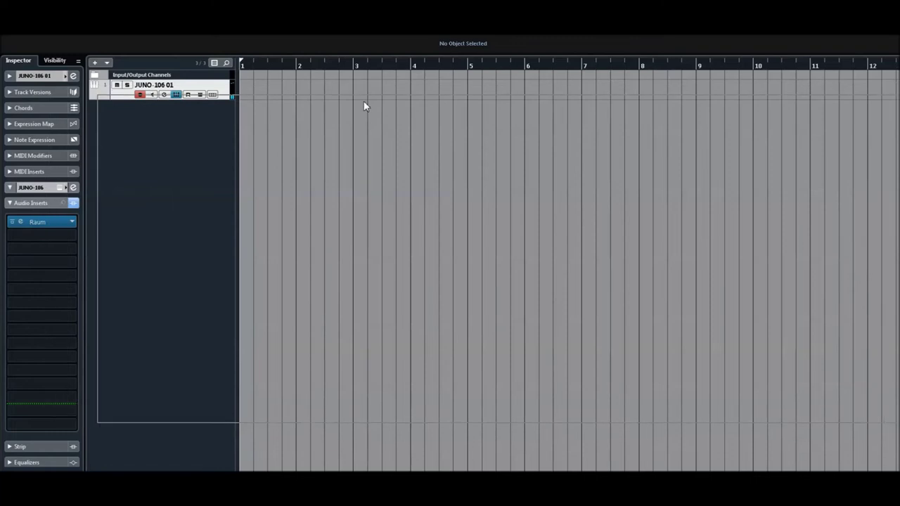
- Switch the JUNO-106 chorus to mode II and close the synth window
key(e)
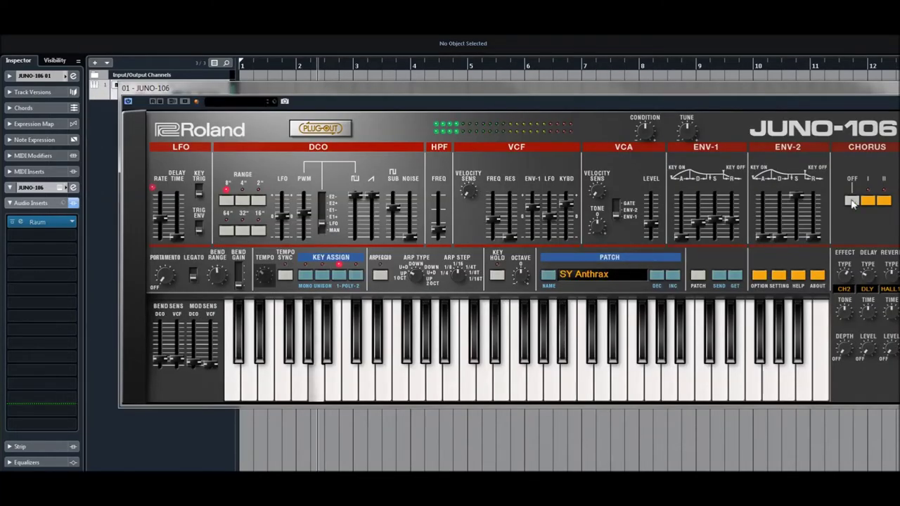
click(884, 201)
key(Escape)
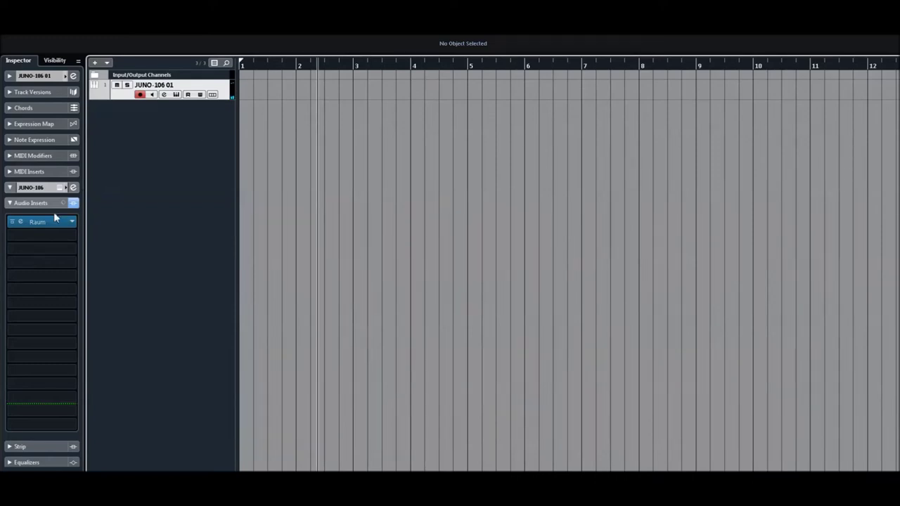
- Open the Raum insert's window, move it clear of the track area, and load the factory preset Kick Slap from the Small category
click(21, 222)
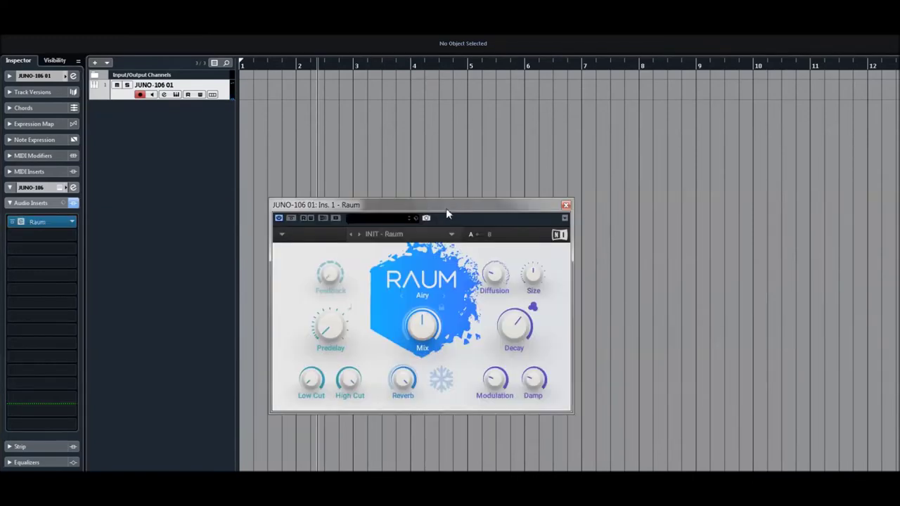
drag(387, 211, 445, 110)
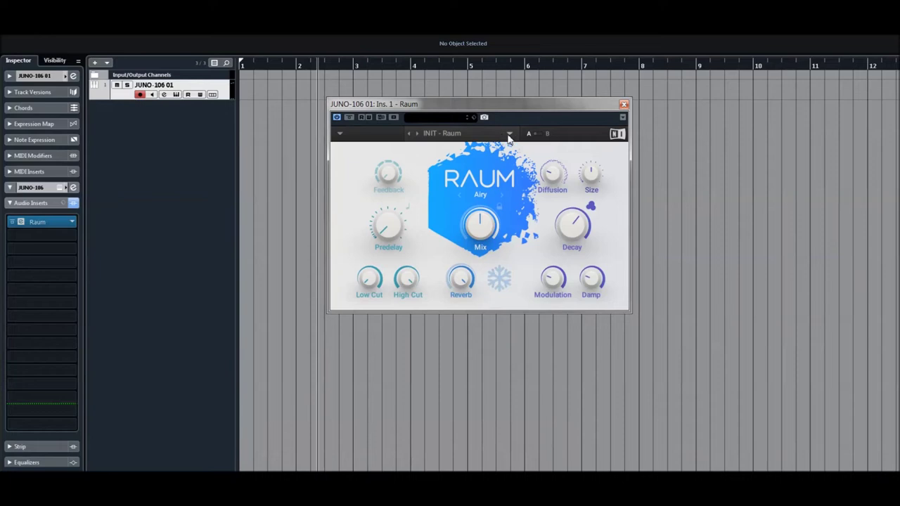
click(509, 135)
mouse_move(482, 155)
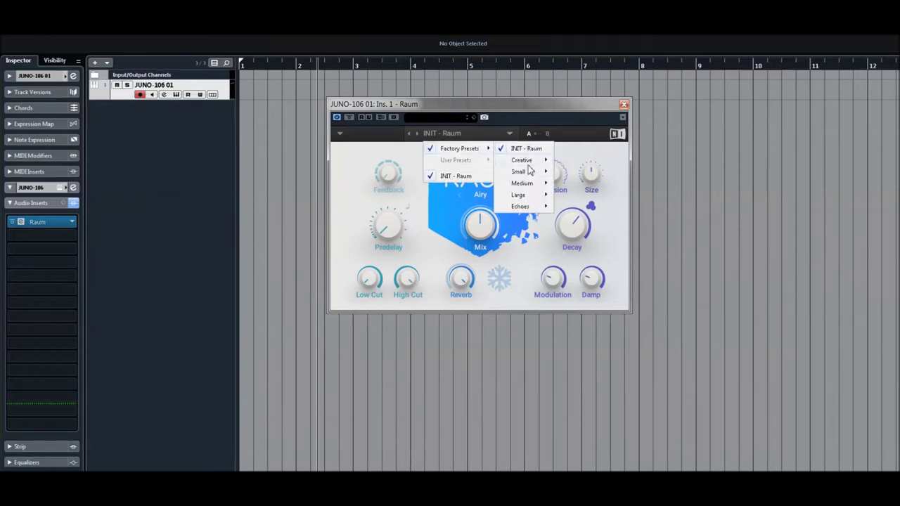
mouse_move(531, 171)
click(580, 241)
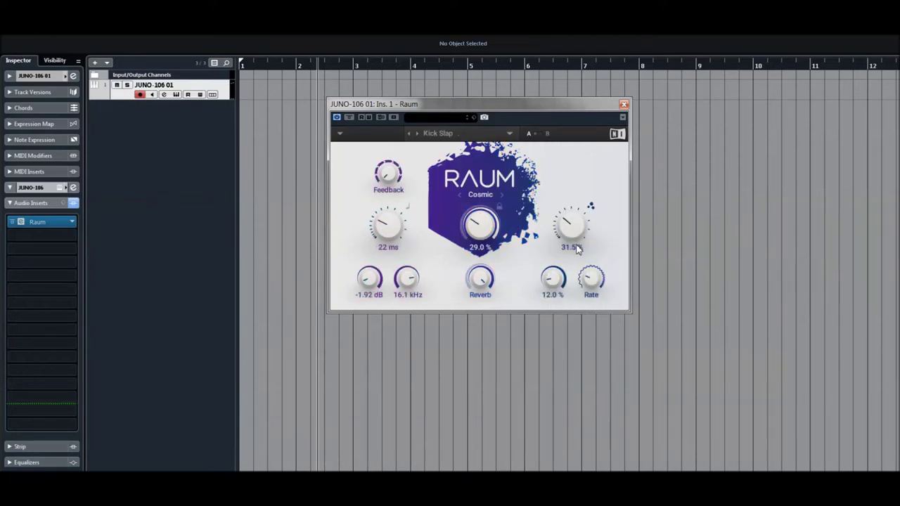
- Audition the following Small presets in Raum one by one, from Kultur Cafe through to Studio Drums
click(417, 134)
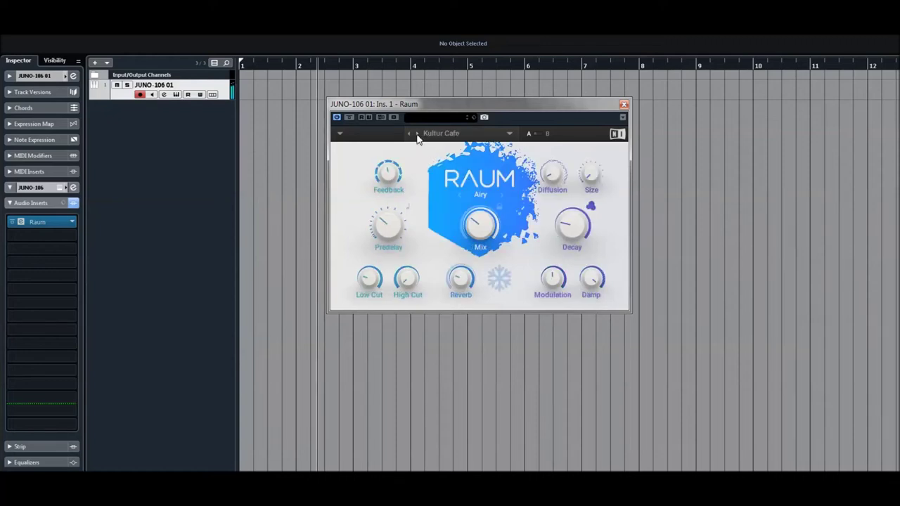
click(417, 134)
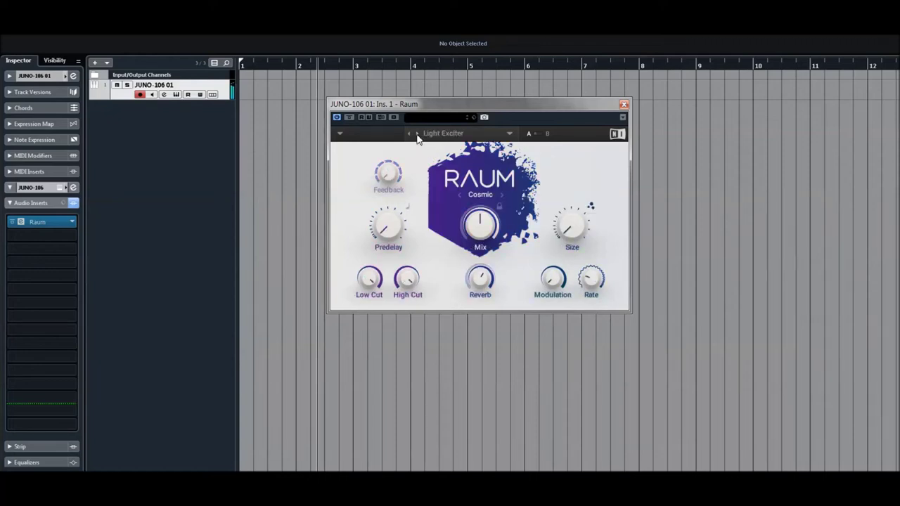
click(418, 133)
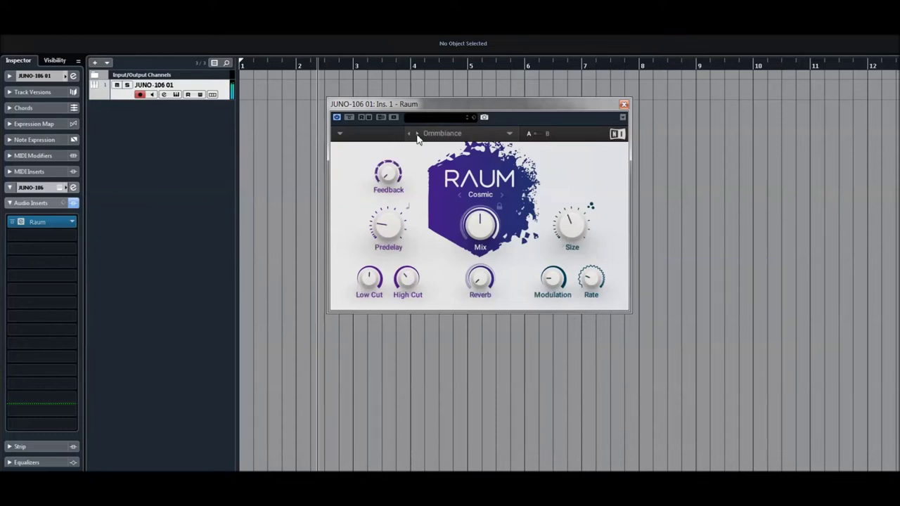
click(418, 133)
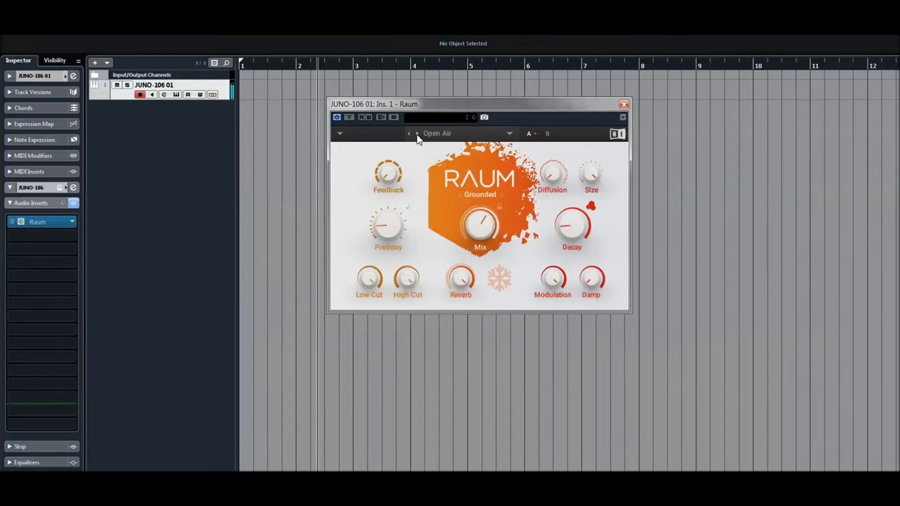
click(418, 133)
click(417, 134)
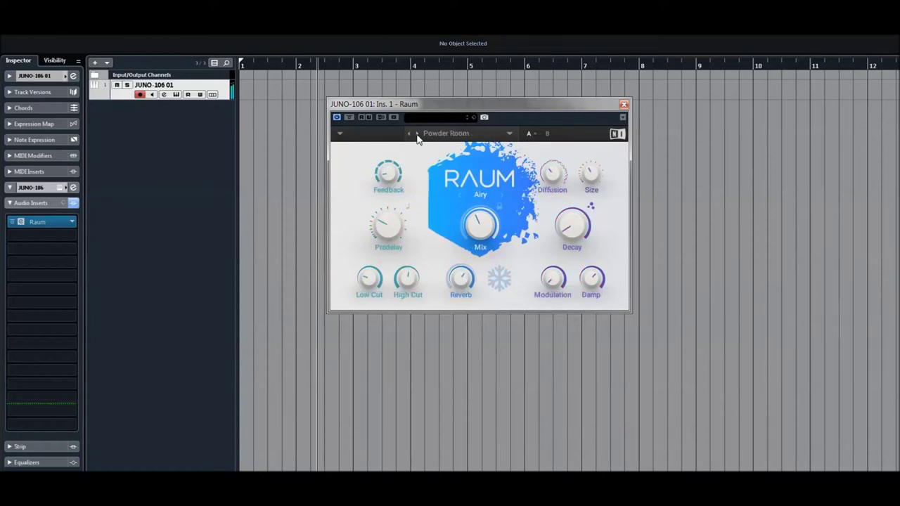
click(417, 133)
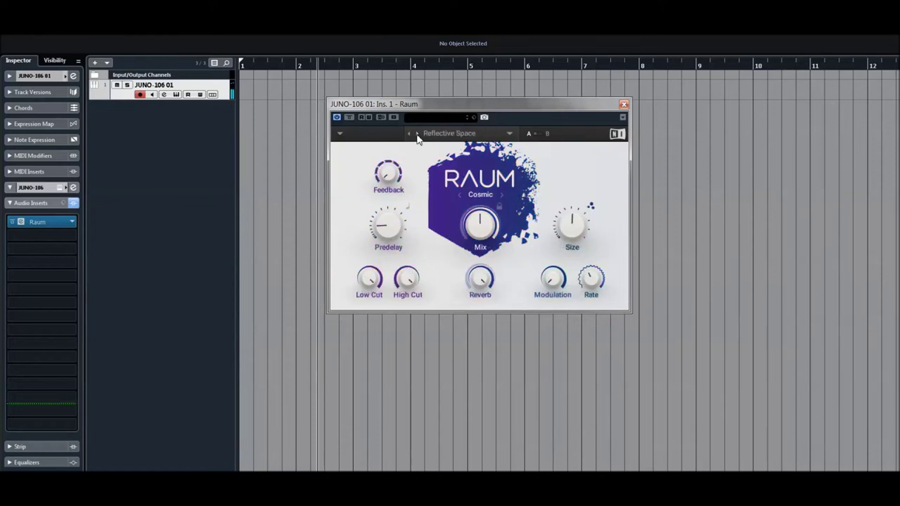
click(418, 133)
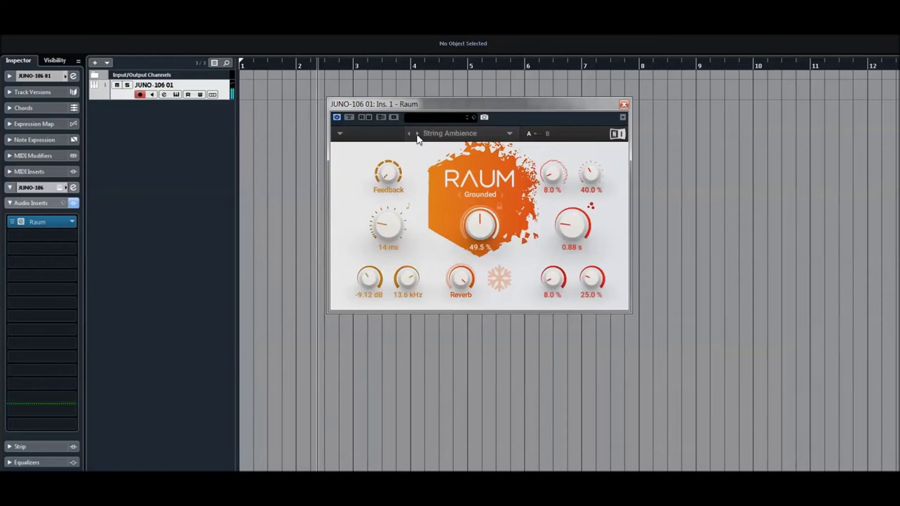
click(417, 134)
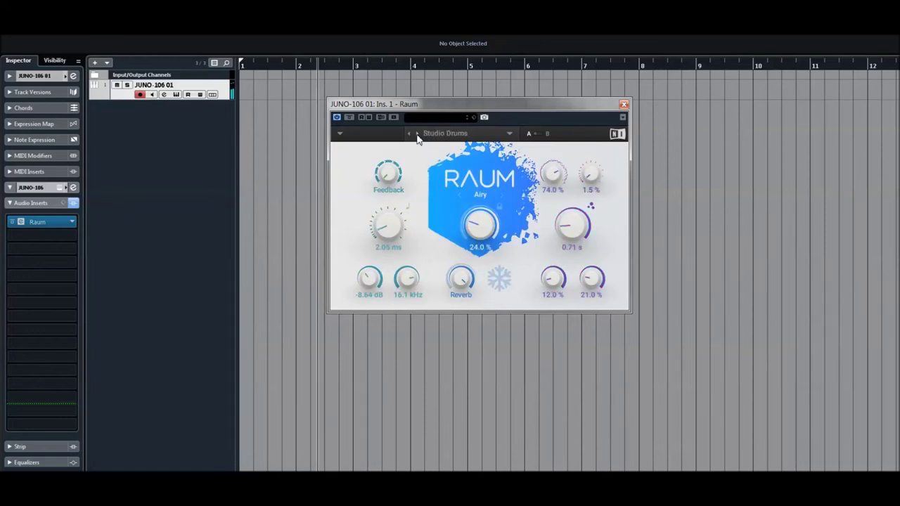
- Open the JUNO-106 synth and turn on its arpeggio and key hold
click(61, 187)
click(381, 276)
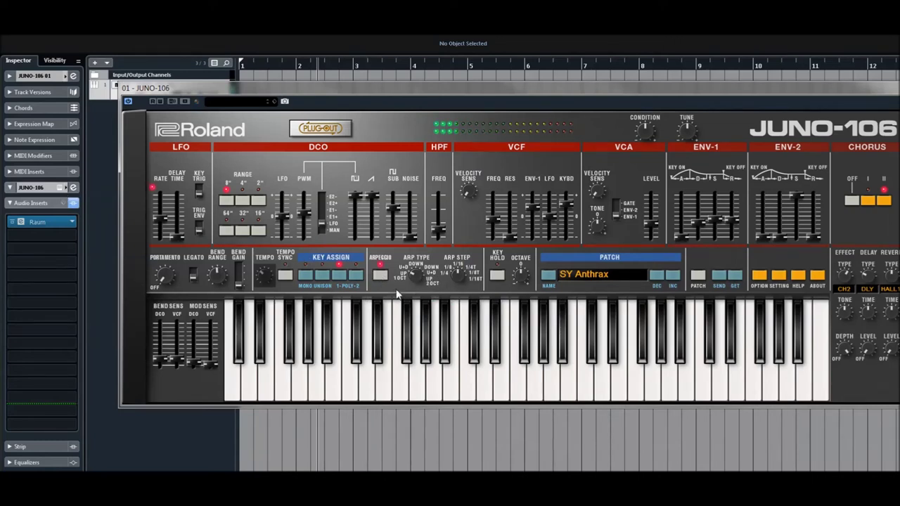
click(497, 276)
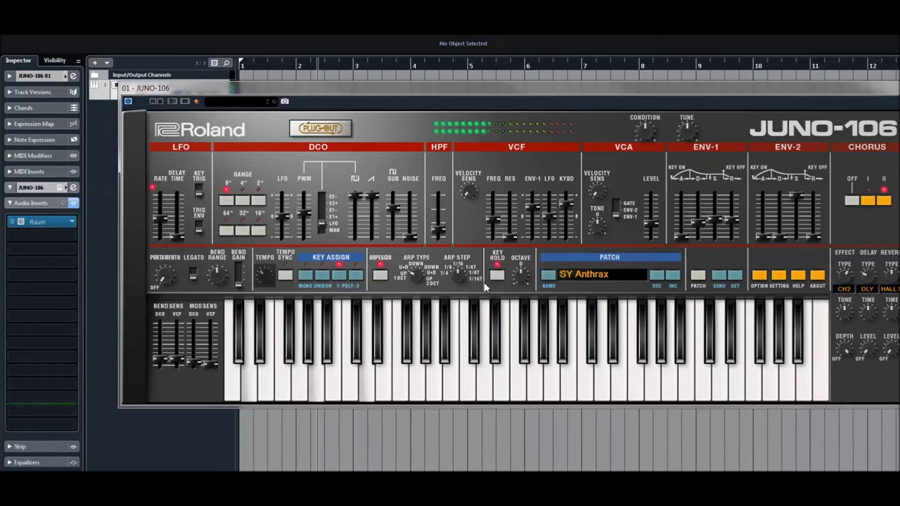
- Try different arpeggio types on the JUNO-106, then turn key hold off while leaving the arpeggio on
mouse_move(417, 273)
mouse_down()
mouse_move(417, 240)
mouse_move(429, 259)
mouse_move(420, 280)
mouse_up()
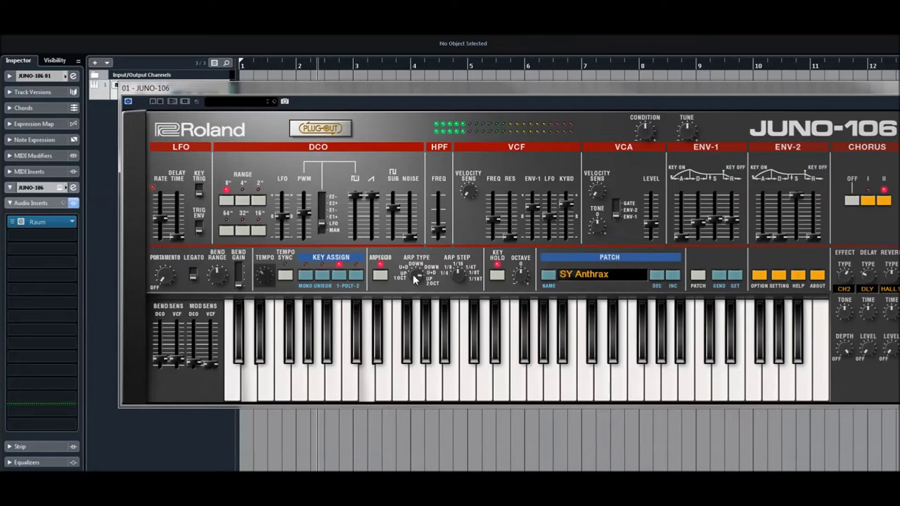
drag(412, 274, 413, 266)
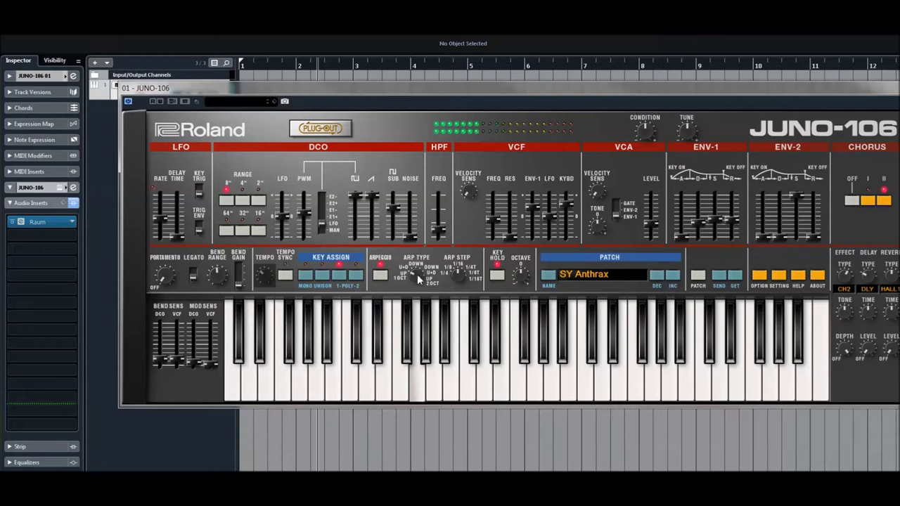
click(496, 276)
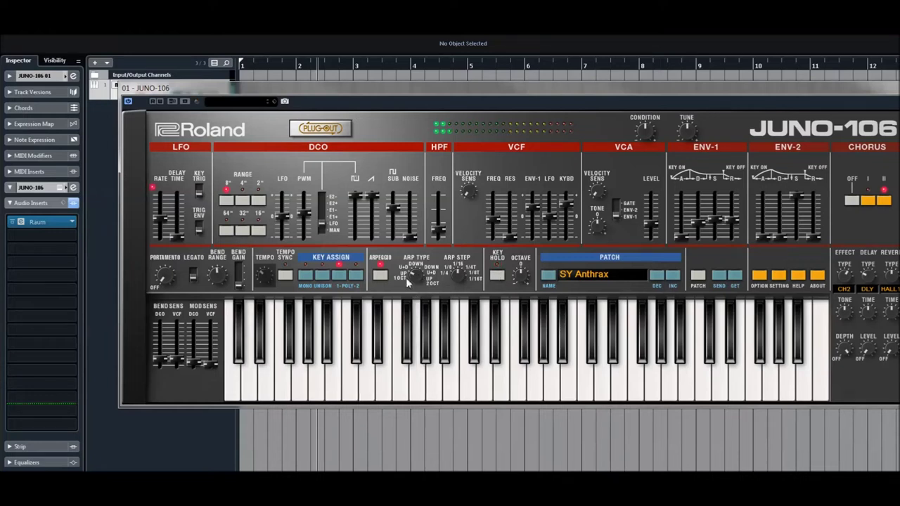
mouse_move(415, 279)
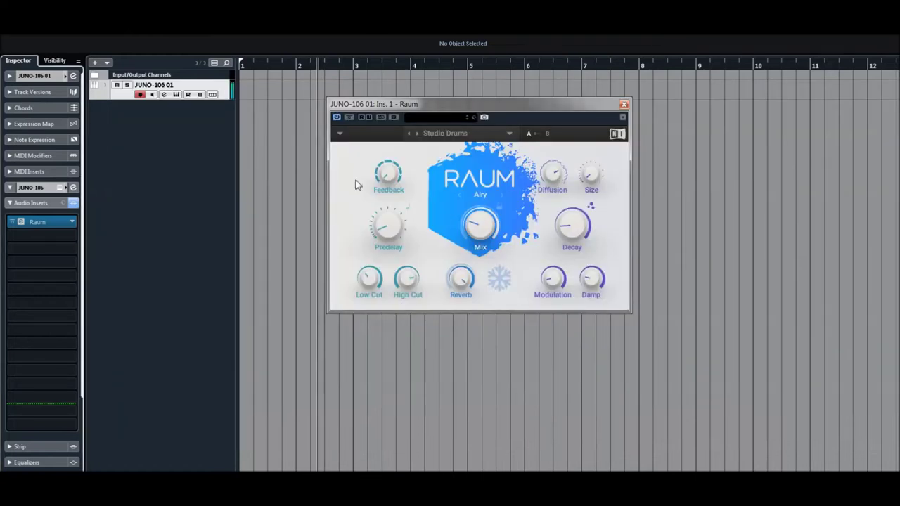
- Advance Raum from Tight Drums through Warm Vocal Room, Wide Voice and Big Room to the Clap Raum preset
click(417, 133)
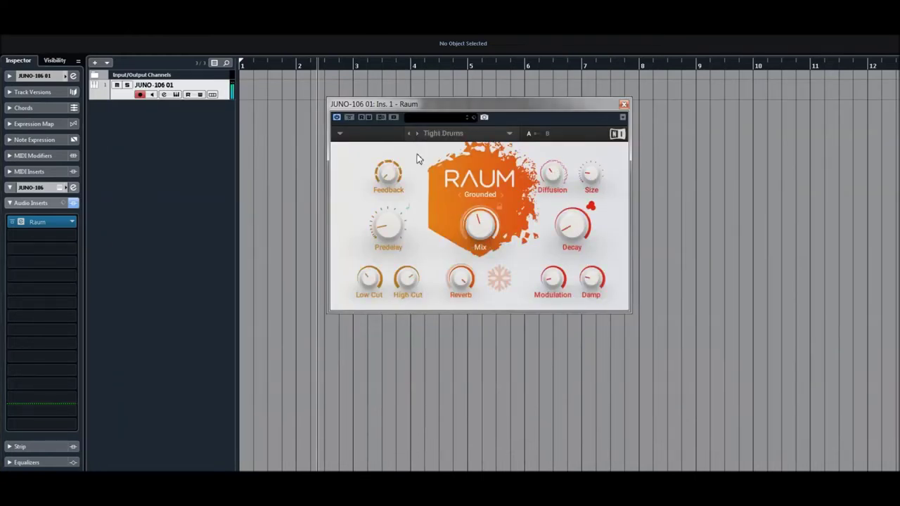
click(416, 134)
click(417, 133)
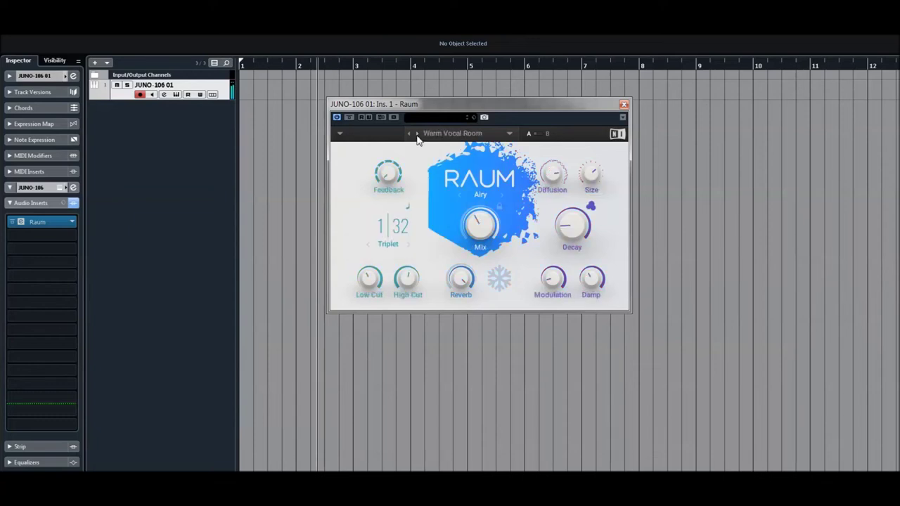
click(417, 134)
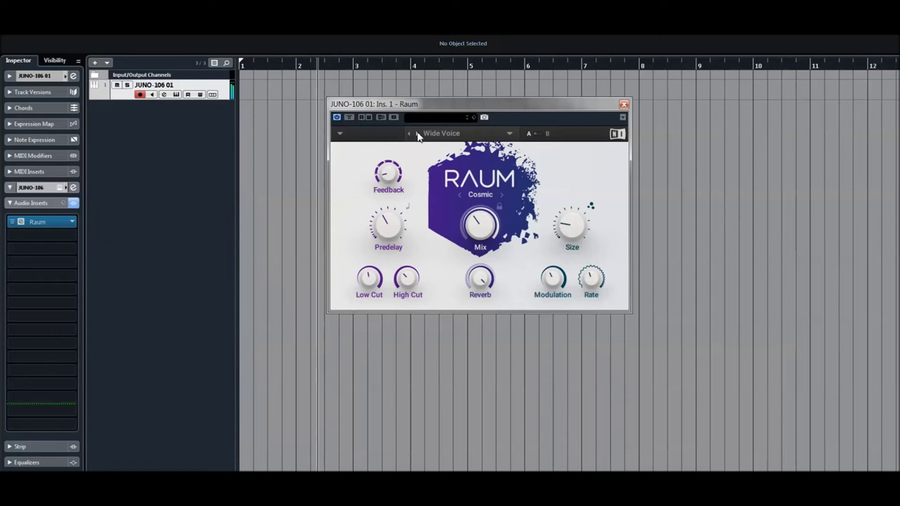
click(417, 134)
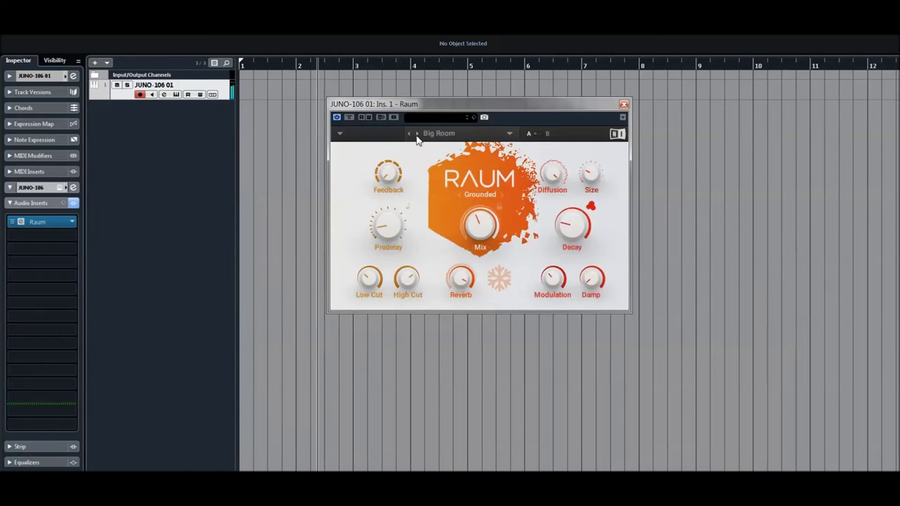
click(417, 134)
- Load Arcadia Dream Hall from Raum's Large factory presets and advance to Basic Synth Hall
click(433, 134)
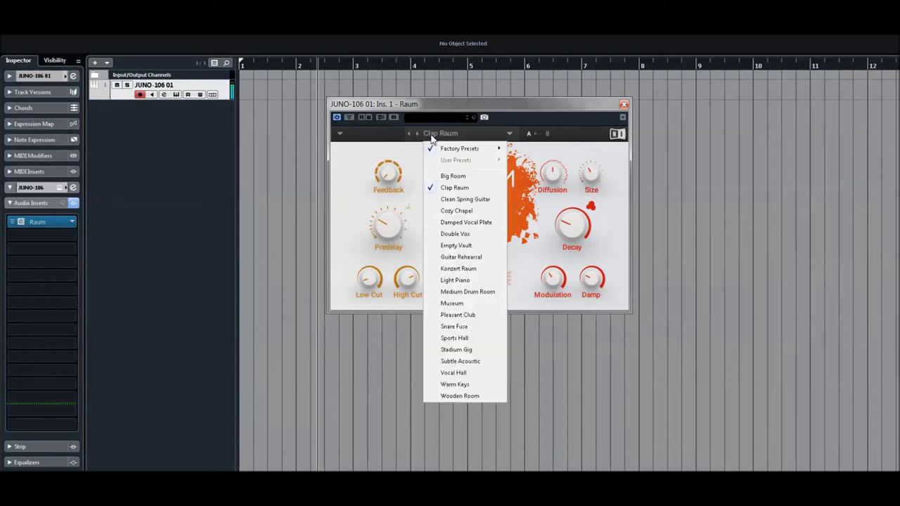
mouse_move(440, 151)
mouse_move(534, 195)
click(601, 202)
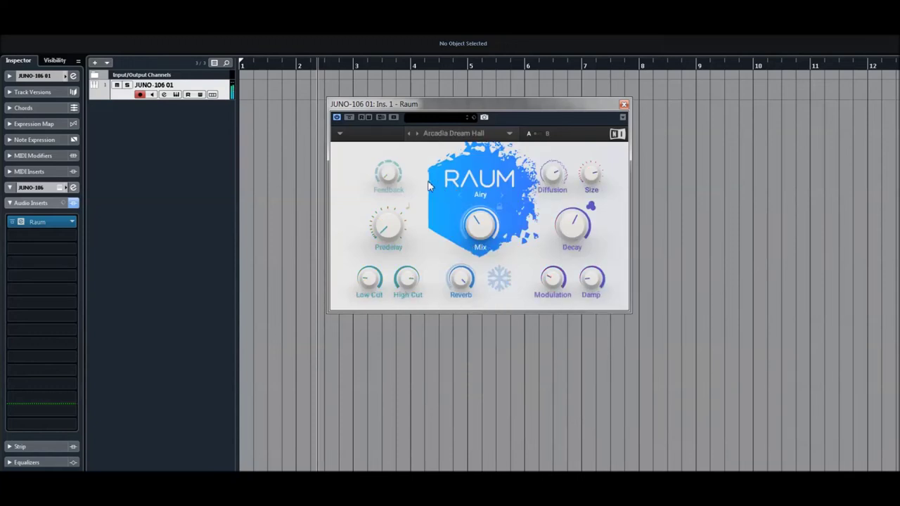
click(416, 134)
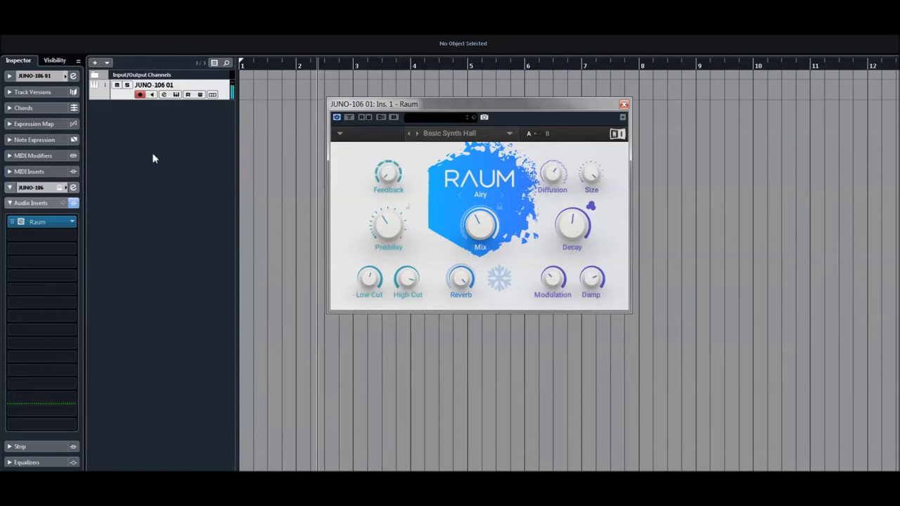
- Lower the sustain levels of ENV-2 and ENV-1 on the JUNO-106
click(61, 188)
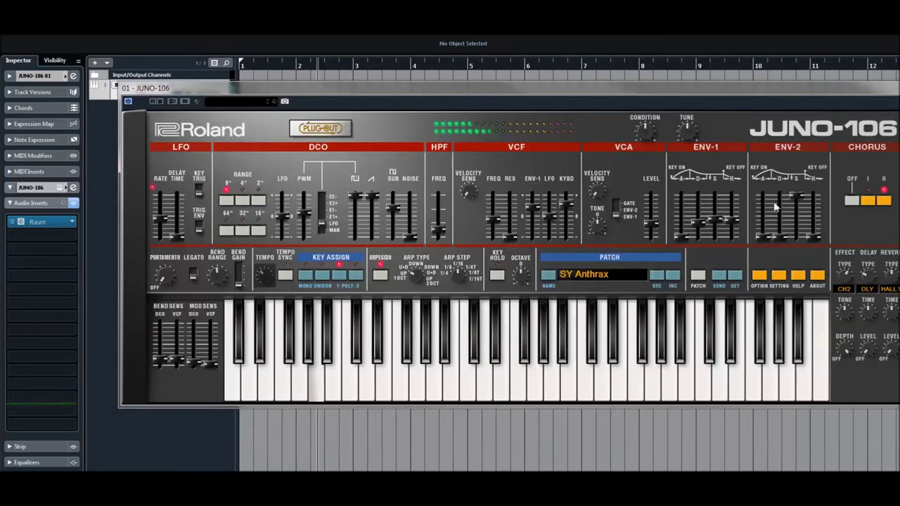
drag(796, 194, 793, 222)
mouse_move(714, 220)
mouse_down()
mouse_move(715, 230)
mouse_move(733, 231)
mouse_move(695, 243)
mouse_move(713, 231)
mouse_move(697, 229)
mouse_move(706, 230)
mouse_up()
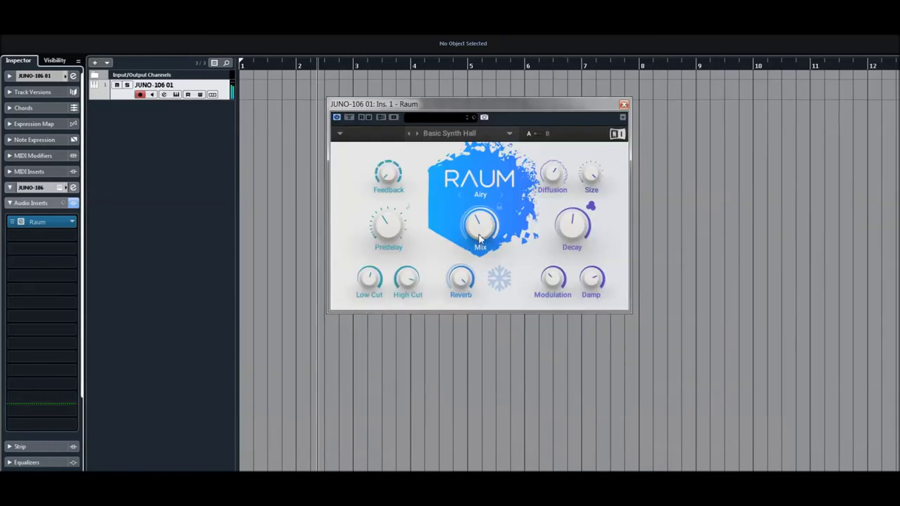
- Advance Raum from Basic Synth Hall through Canyon Piano, Cosmic Keys, Dark Impact and Dark Mod Hall to the Disintegration preset
click(416, 134)
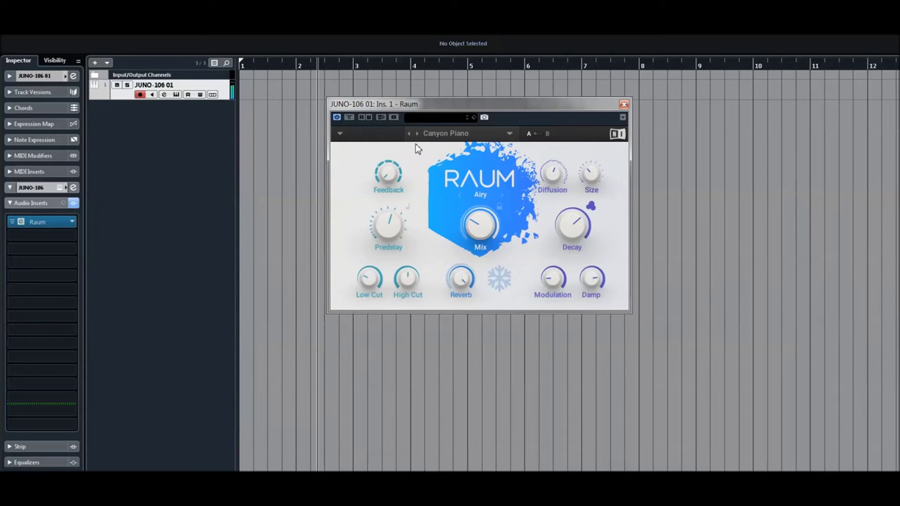
click(417, 135)
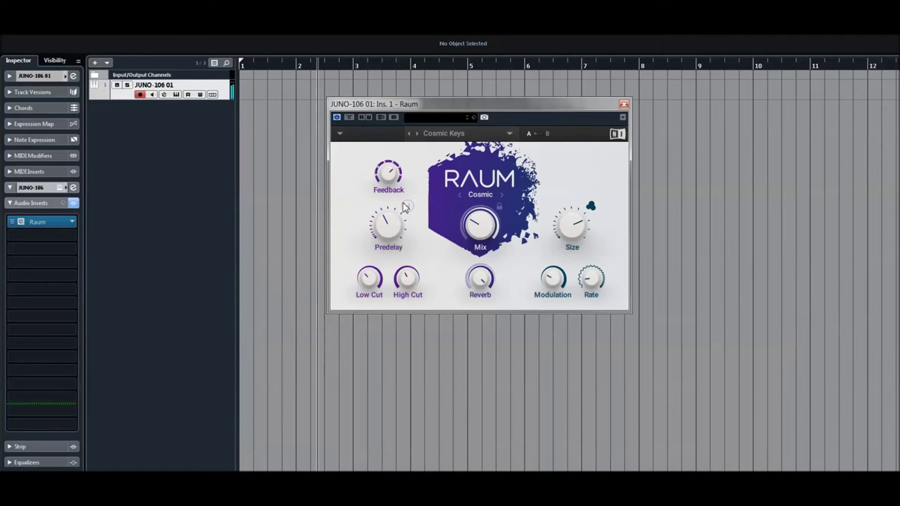
click(417, 135)
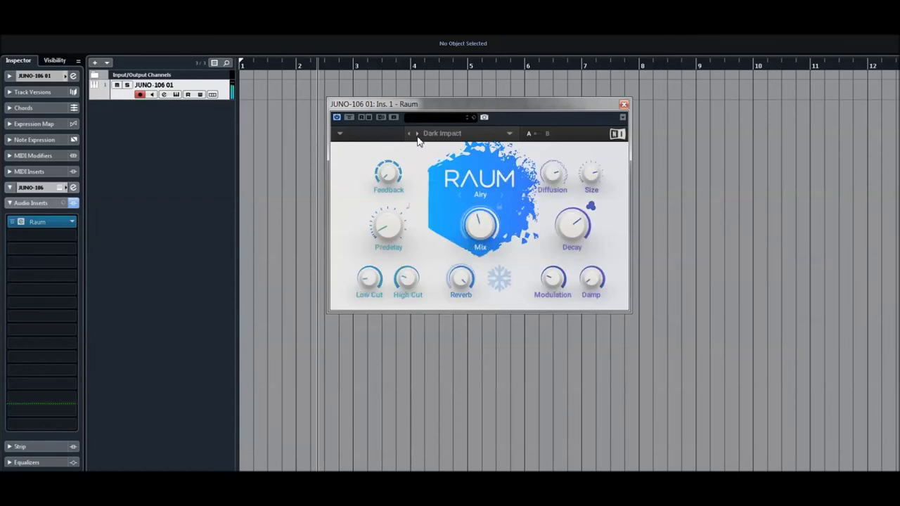
click(417, 136)
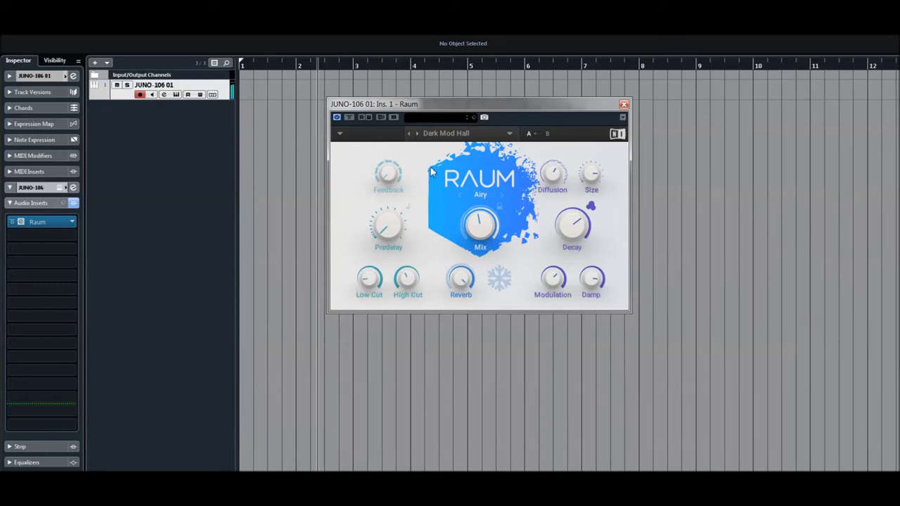
click(416, 136)
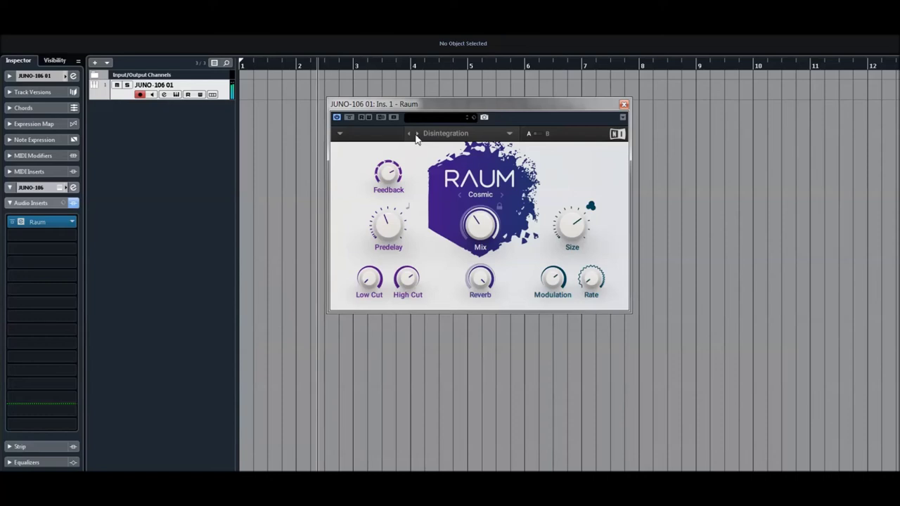
- Load Ballad Vox from Raum's Echoes factory presets and raise its mix
click(429, 138)
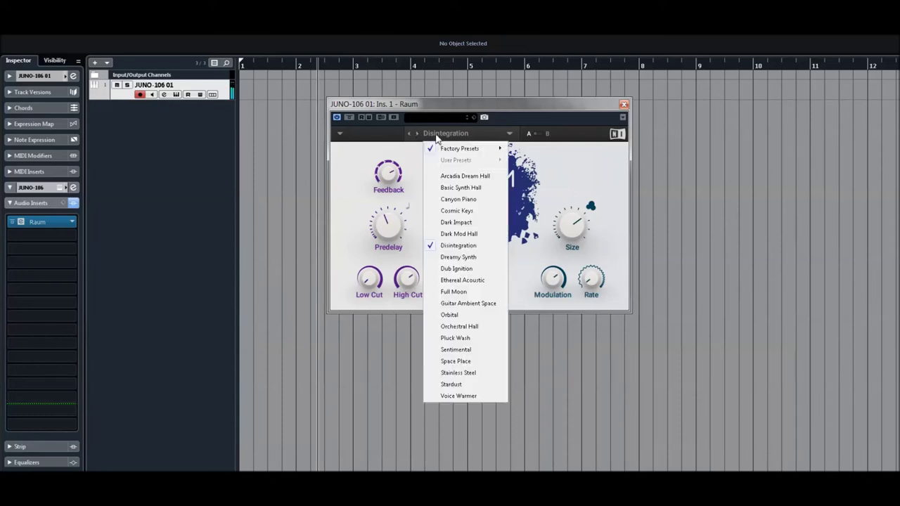
click(420, 138)
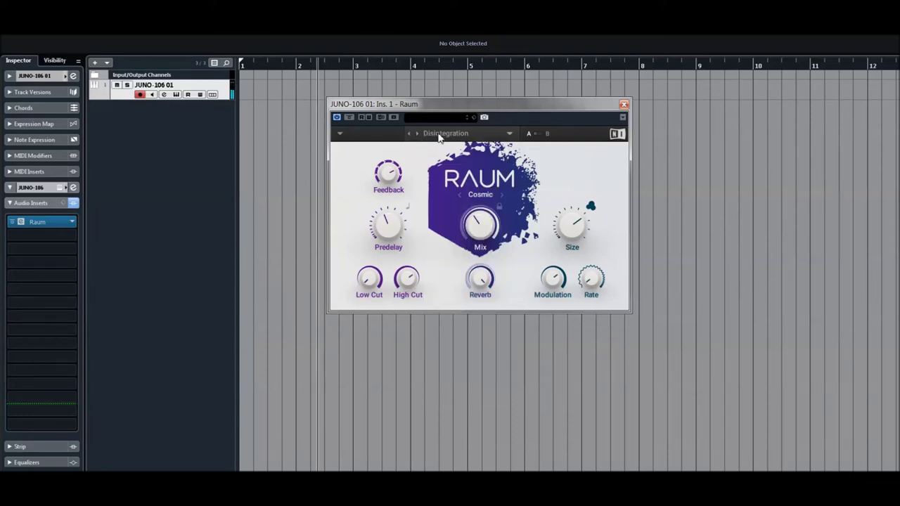
click(442, 137)
mouse_move(459, 153)
mouse_move(536, 208)
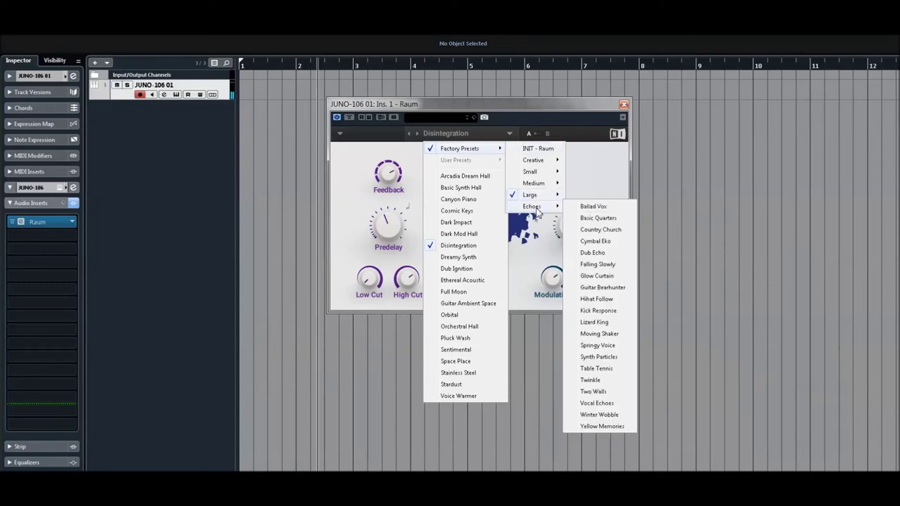
click(593, 209)
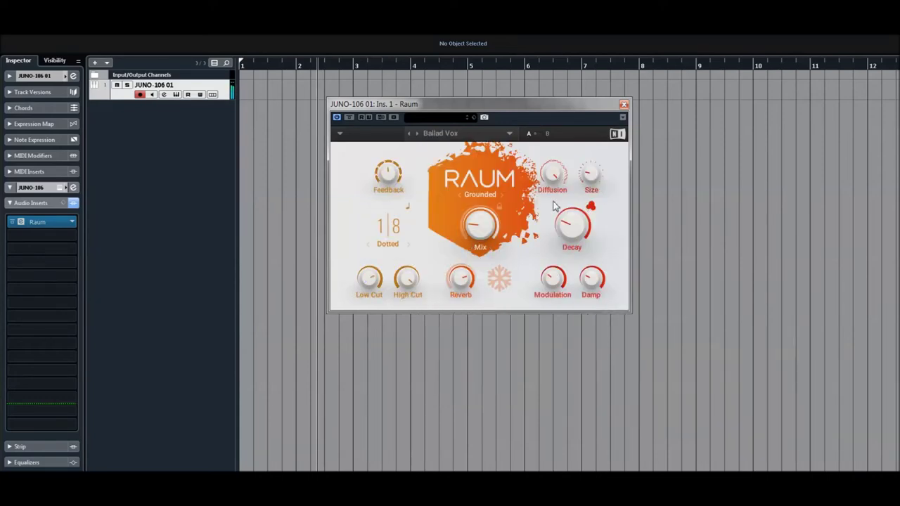
drag(482, 238, 476, 155)
- Advance to Basic Quarters, raise its mix and decay, and switch the predelay from tempo-synced to free time
click(416, 134)
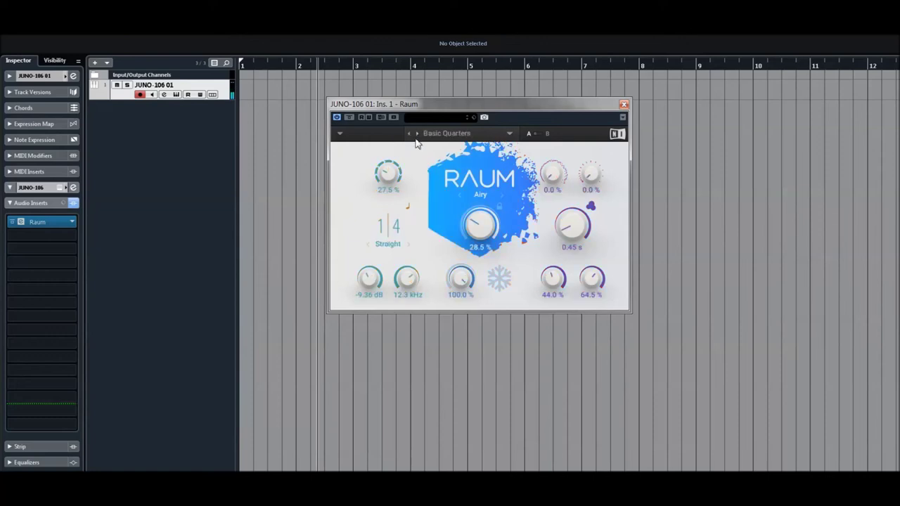
drag(487, 227, 487, 210)
mouse_move(576, 218)
mouse_down()
mouse_move(578, 201)
mouse_move(575, 214)
mouse_up()
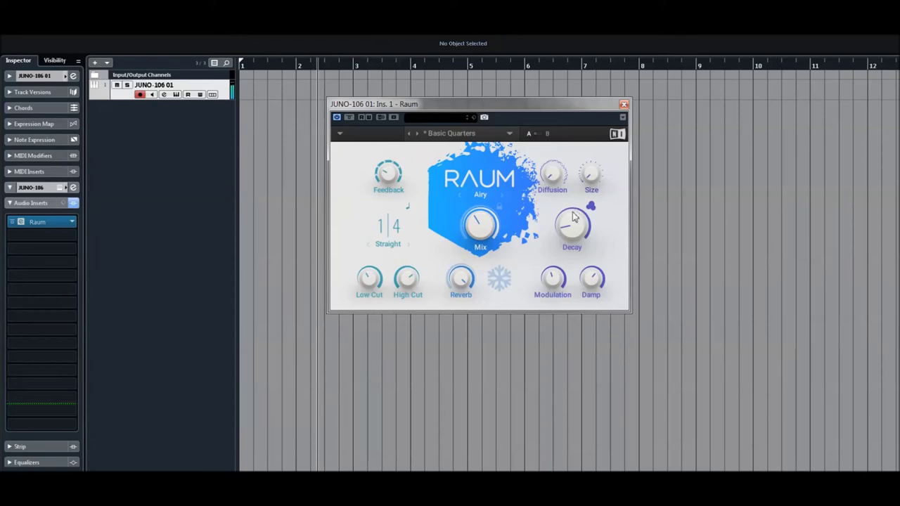
click(406, 206)
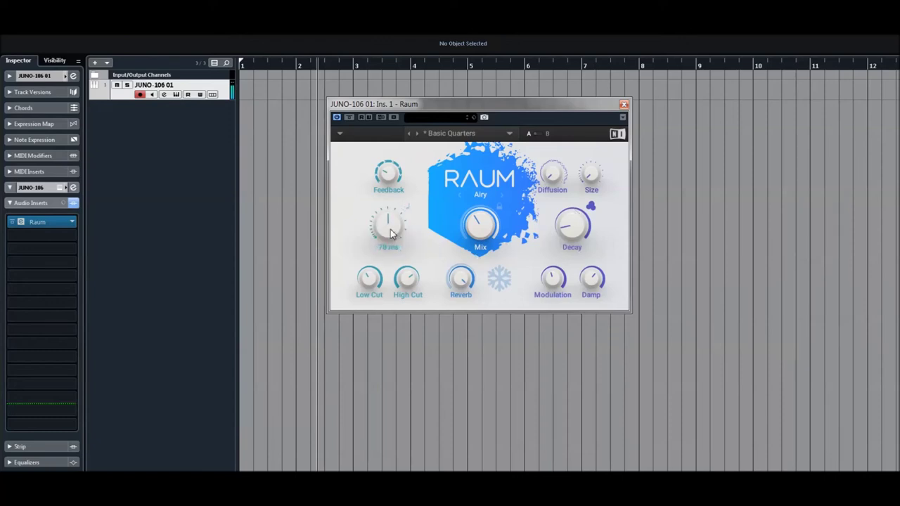
drag(575, 234, 575, 202)
- Advance Raum through Country Church, Cymbal Eko, Dub Echo, Falling Slowly, Glow Curtain, Guitar Bearhunter and Hihat Follow to Kick Response
click(417, 133)
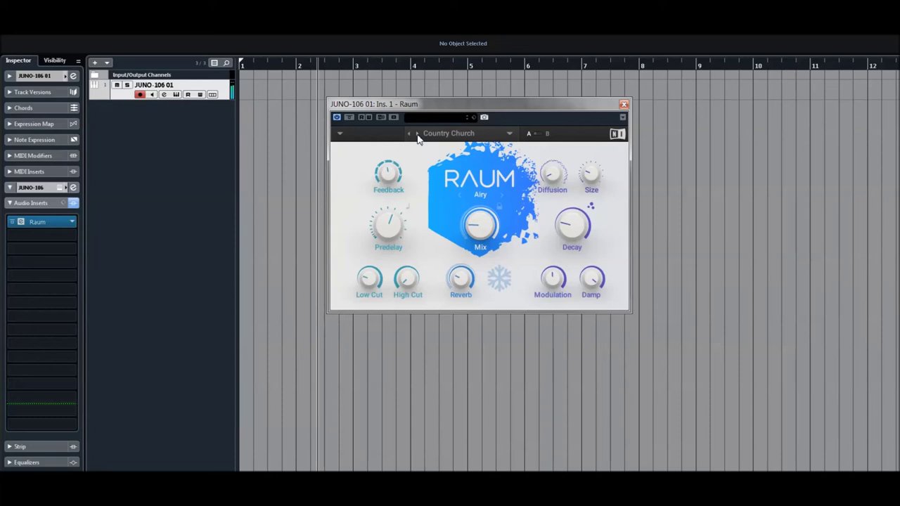
click(417, 134)
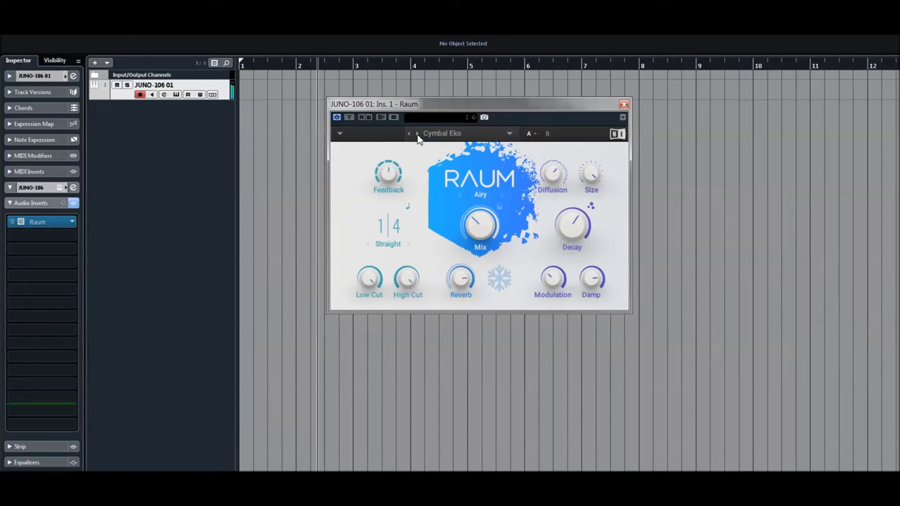
click(417, 135)
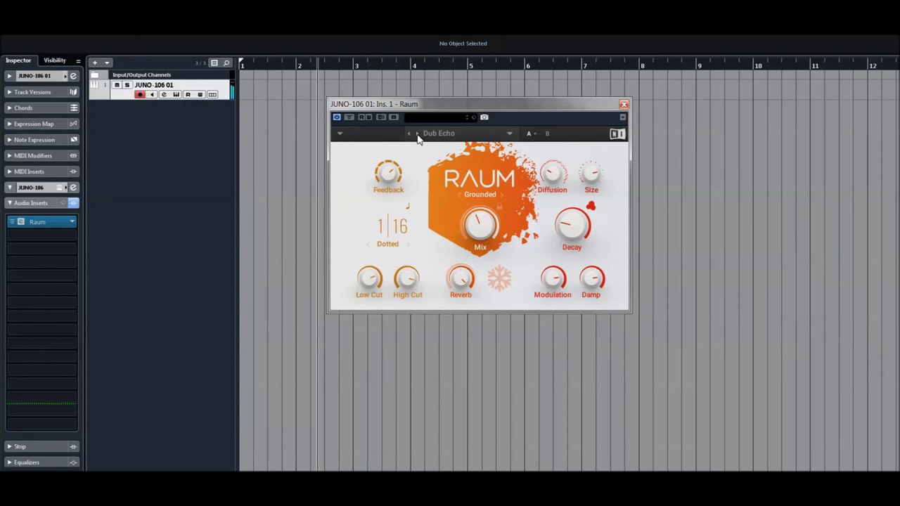
click(417, 135)
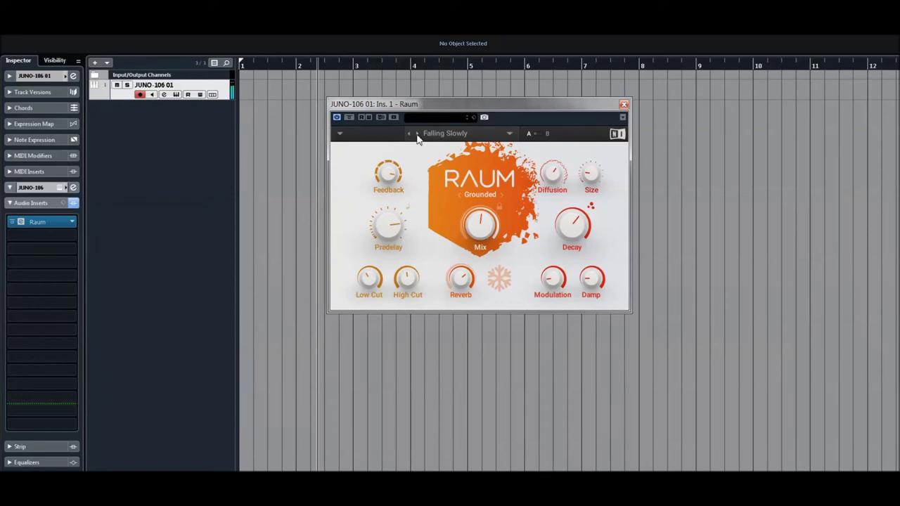
click(418, 135)
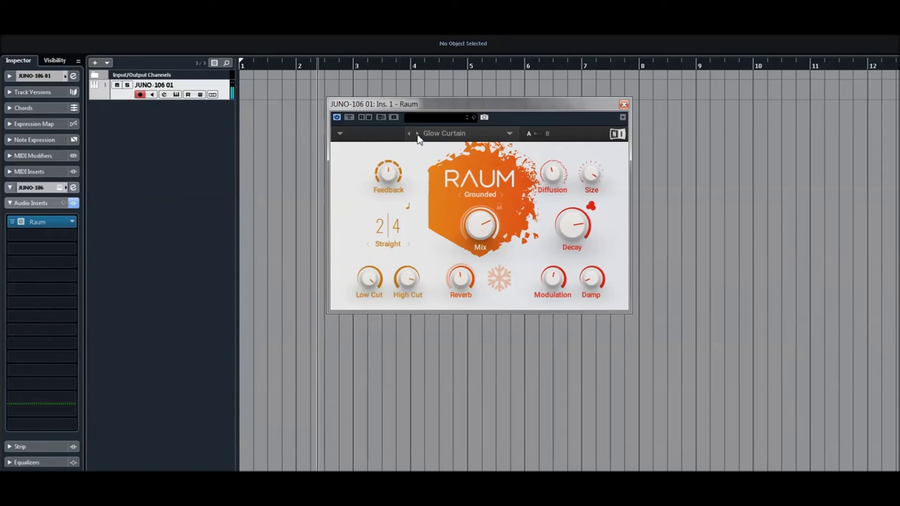
click(417, 134)
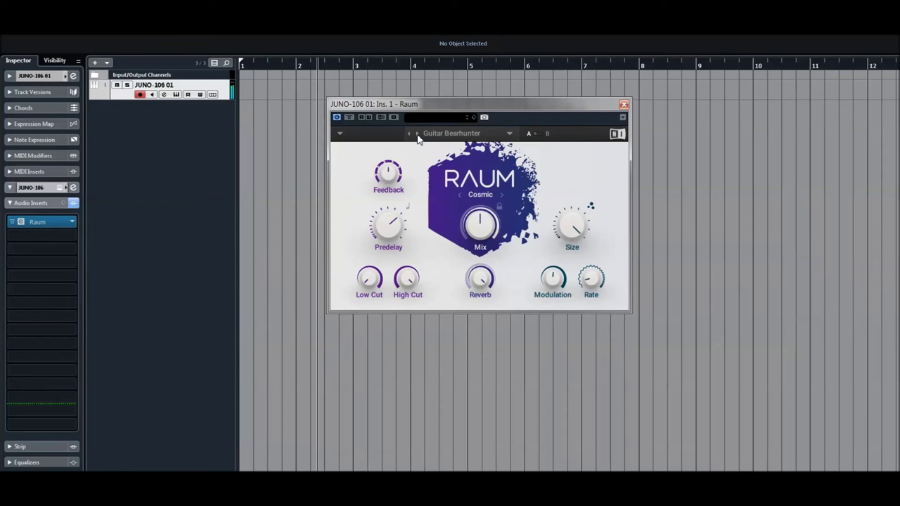
click(417, 135)
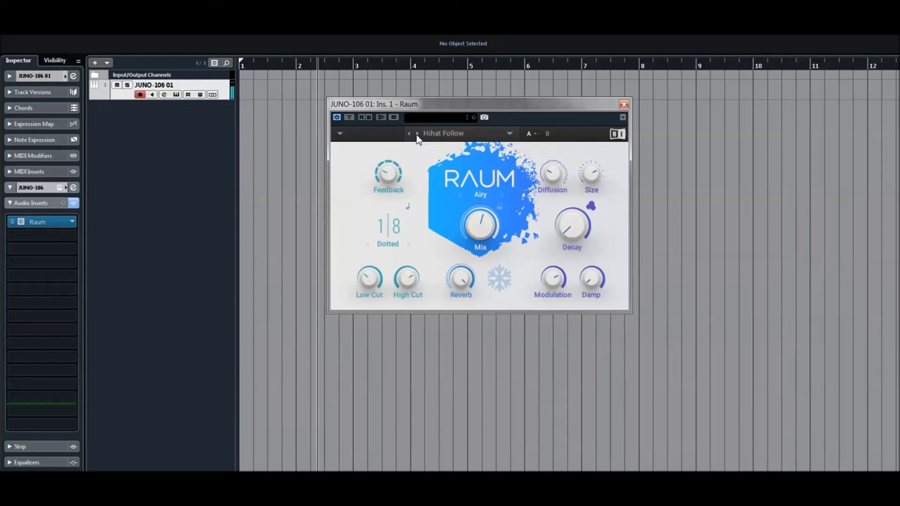
click(417, 134)
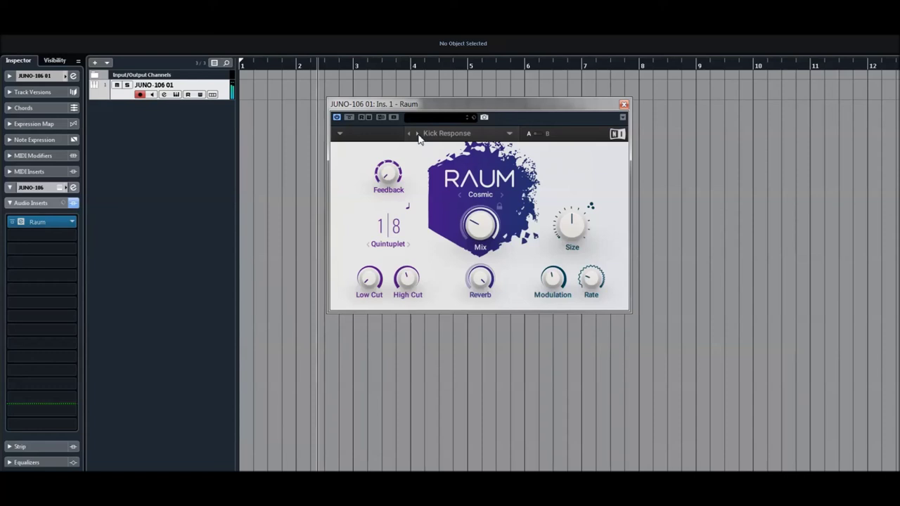
- Load the Moving Shaker preset in Raum, followed by the Table Tennis preset
click(433, 135)
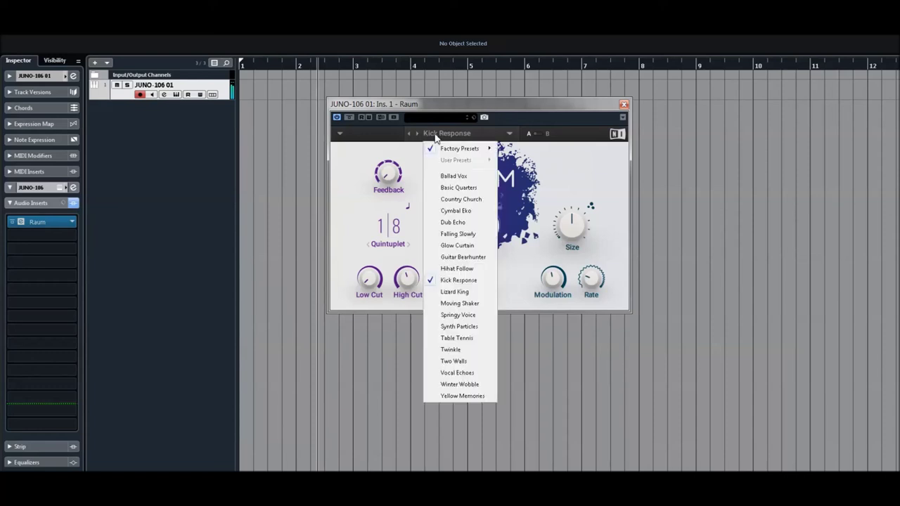
click(450, 304)
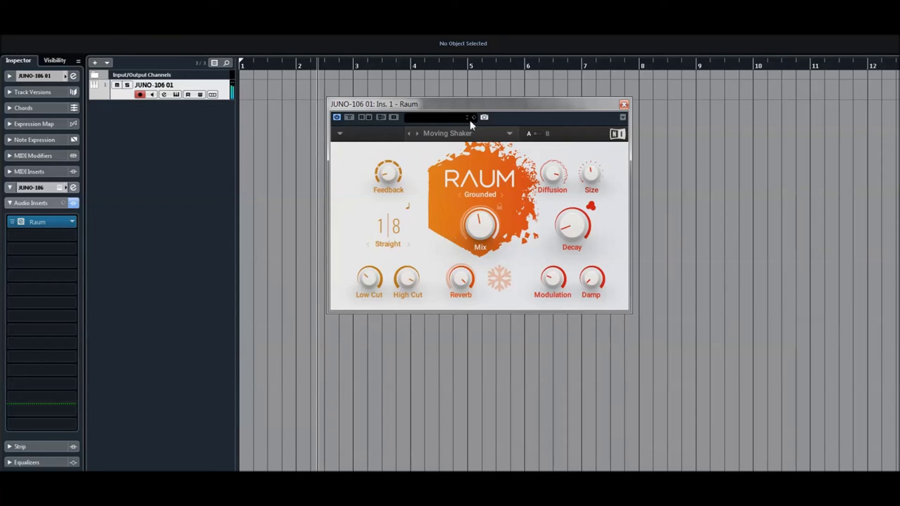
click(453, 137)
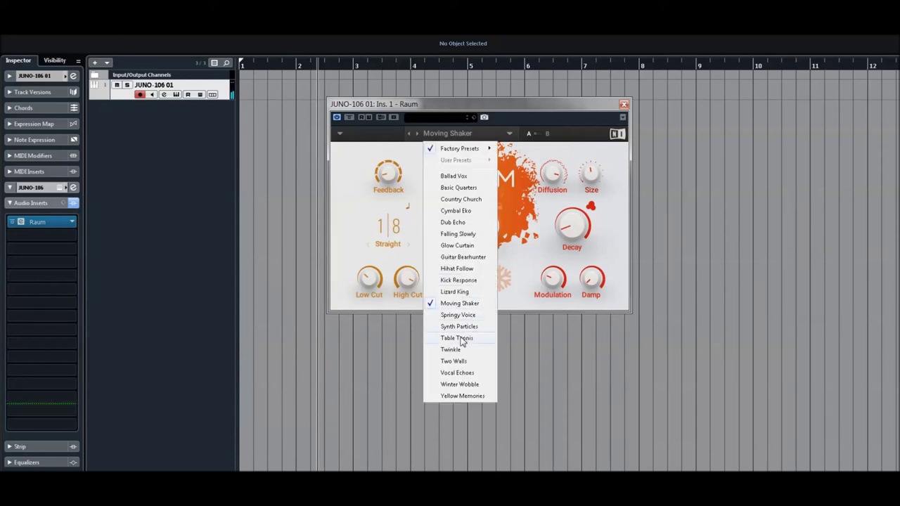
click(462, 339)
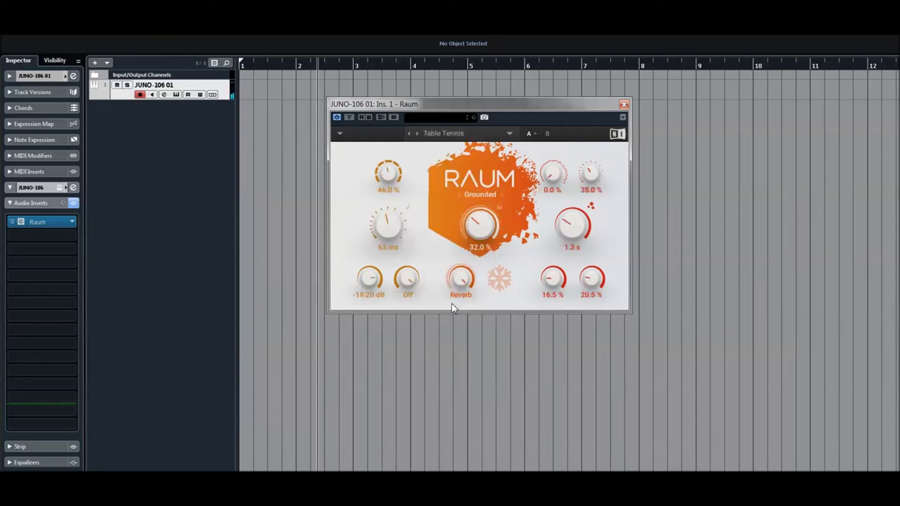
- Load Caramel Guitar from Raum's Creative factory presets, advance through Cosmic Paranoia and Dark Sister to Drone Delight, and lower its mix
click(451, 134)
mouse_move(477, 150)
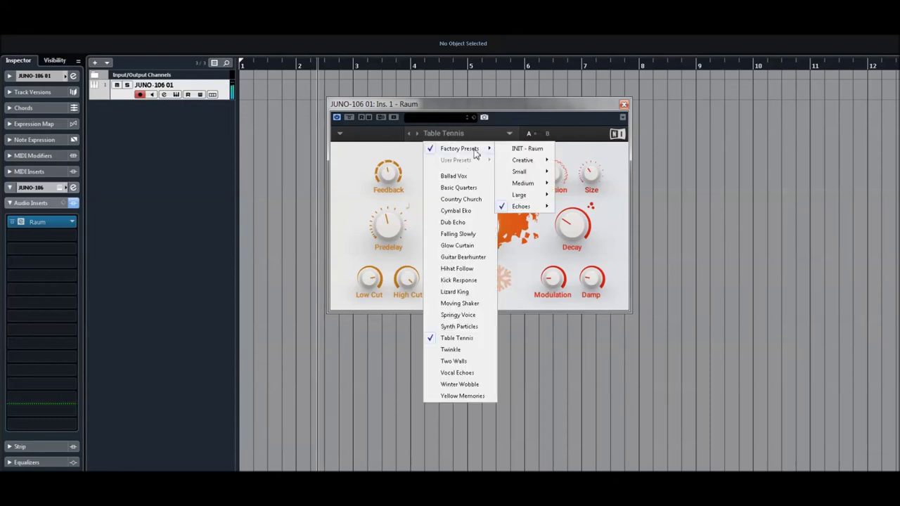
mouse_move(518, 163)
click(585, 168)
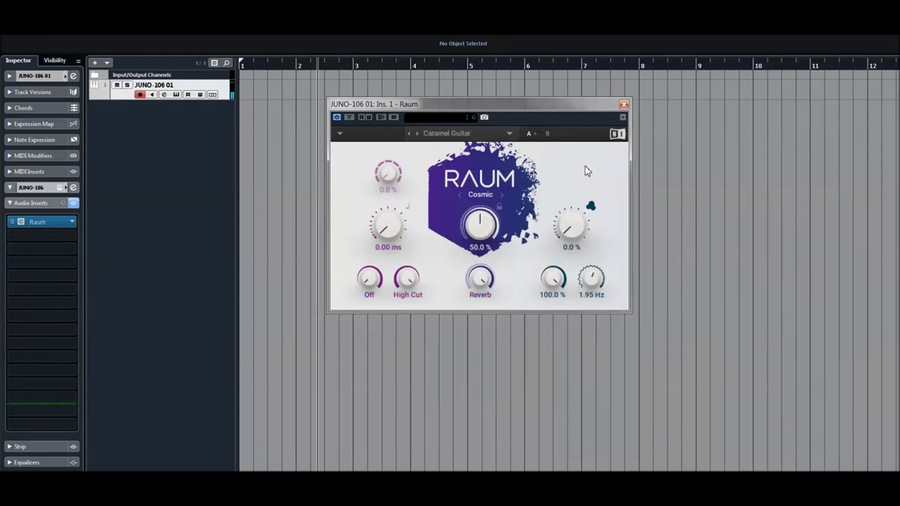
click(417, 134)
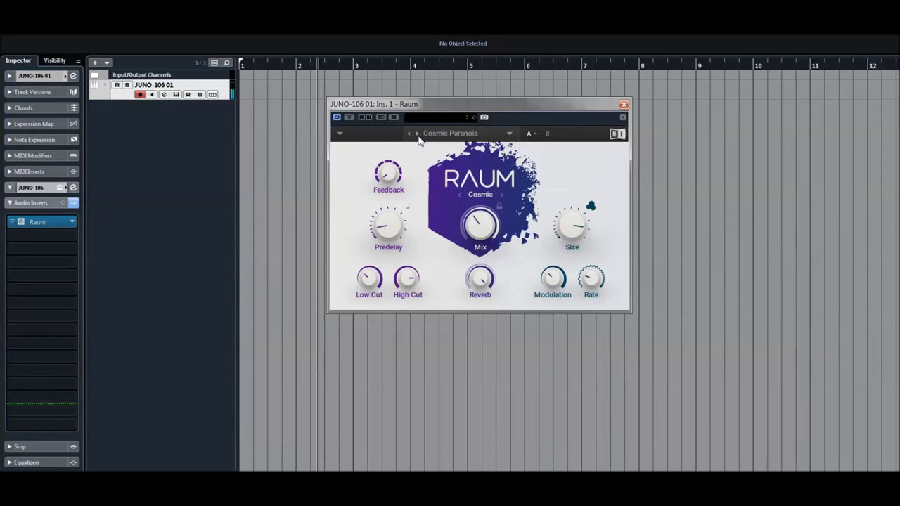
click(417, 132)
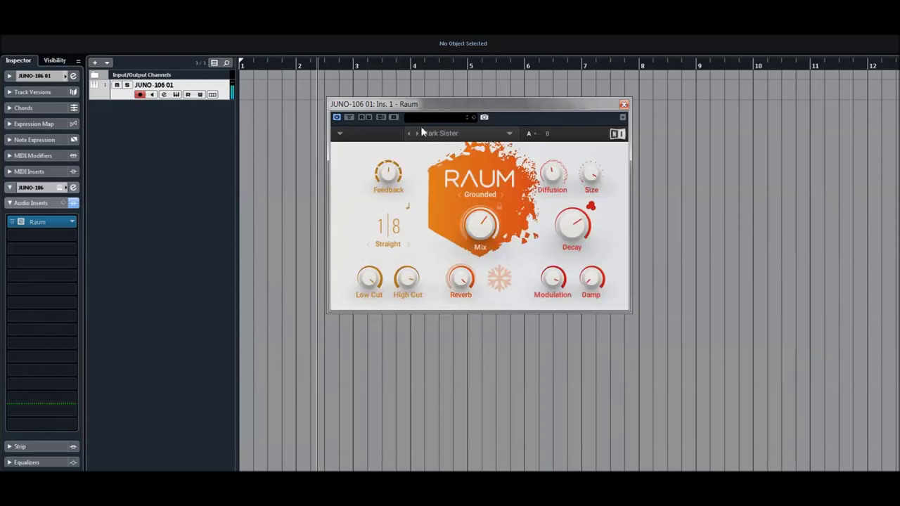
click(417, 133)
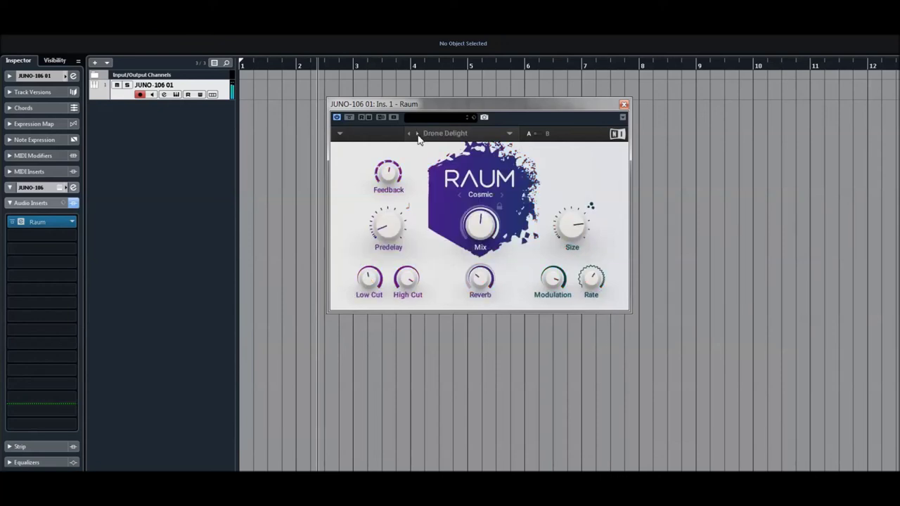
drag(488, 217, 486, 256)
- Advance past Firm Grip to the Foreign Voice preset, lower its reverb level and set the mix to 43.0 %
click(416, 134)
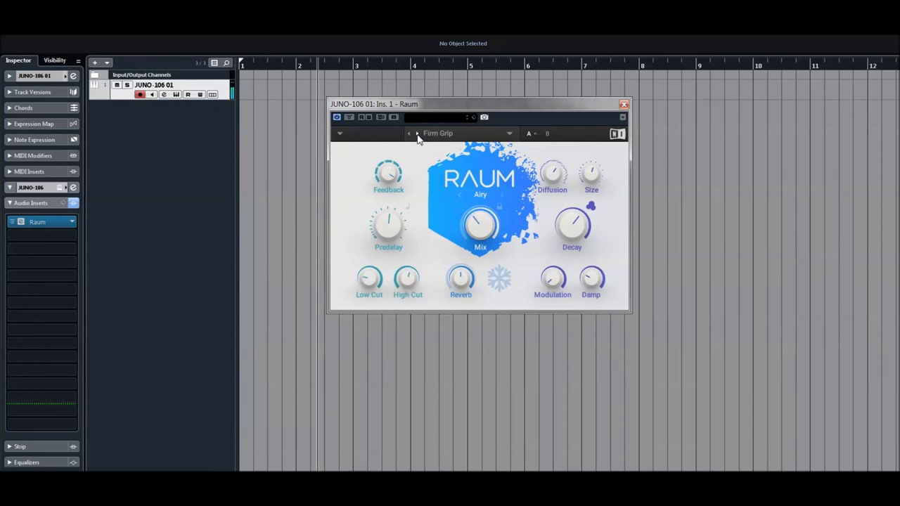
click(417, 134)
drag(462, 215, 524, 425)
drag(480, 278, 494, 422)
mouse_move(482, 224)
mouse_down()
mouse_move(485, 197)
mouse_move(481, 206)
mouse_up()
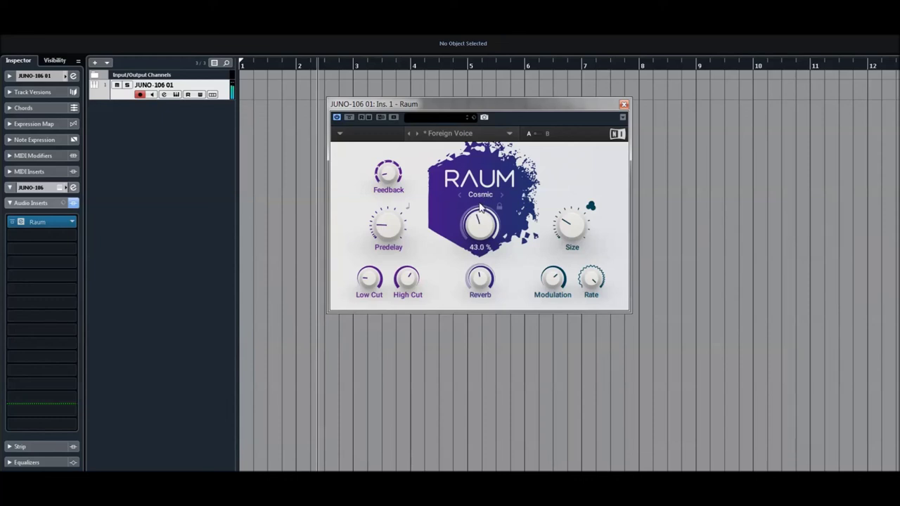